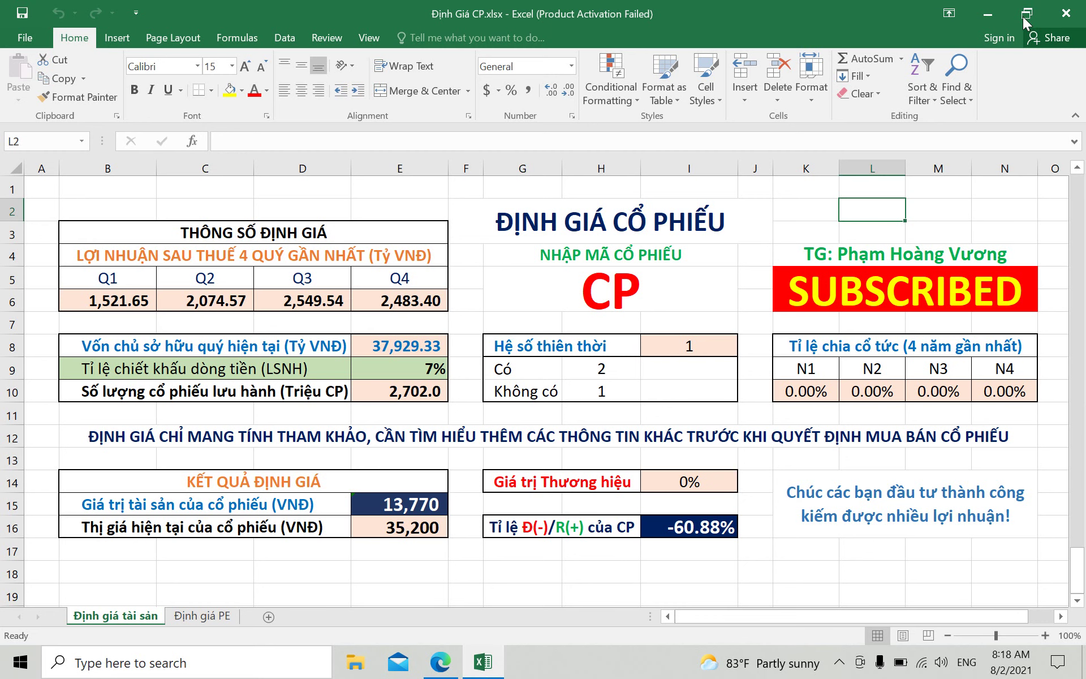
Launch AmiBroker from the desktop and return to the Định Giá CP workbook in Excel
left_click(986, 9)
left_click(987, 9)
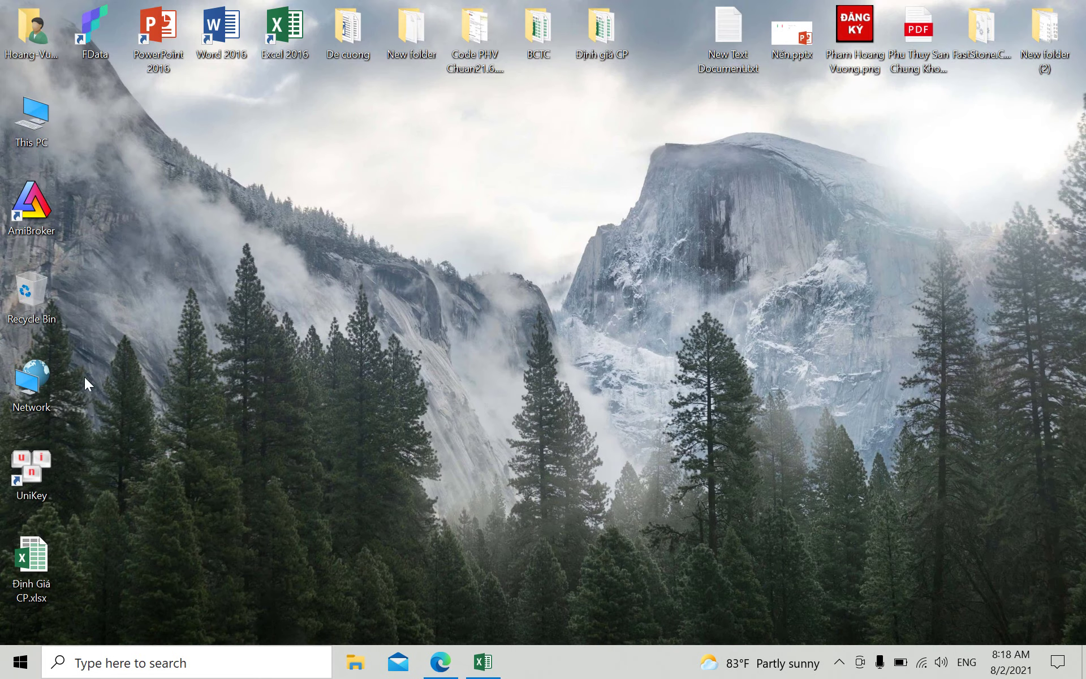
double_click(31, 220)
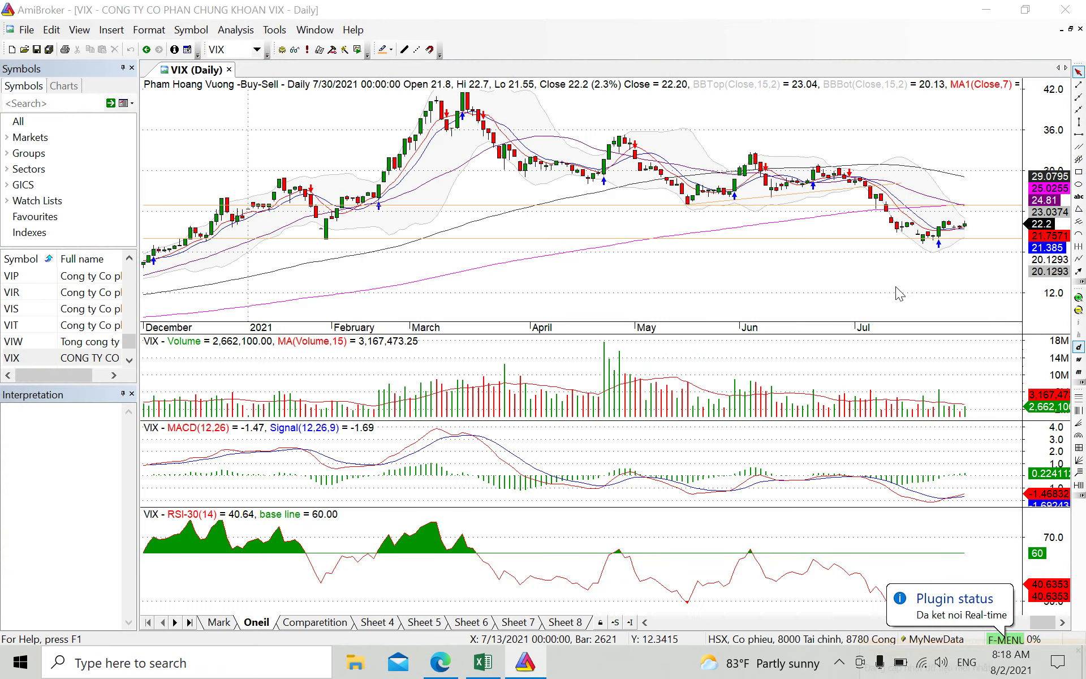
left_click(495, 667)
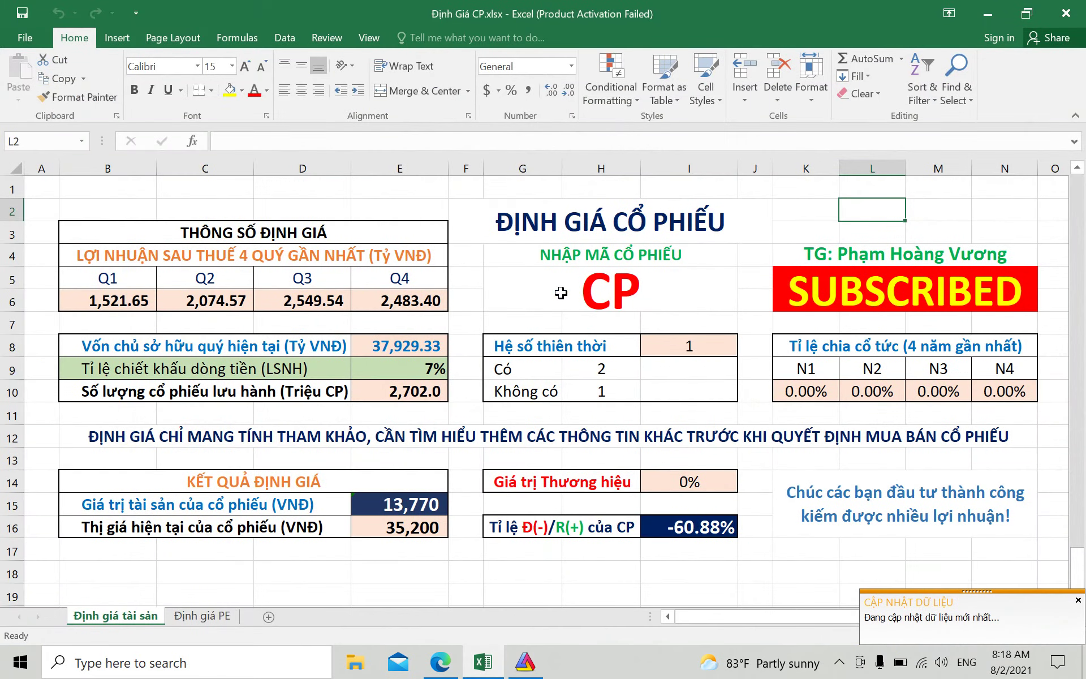
left_click(440, 661)
left_click(482, 661)
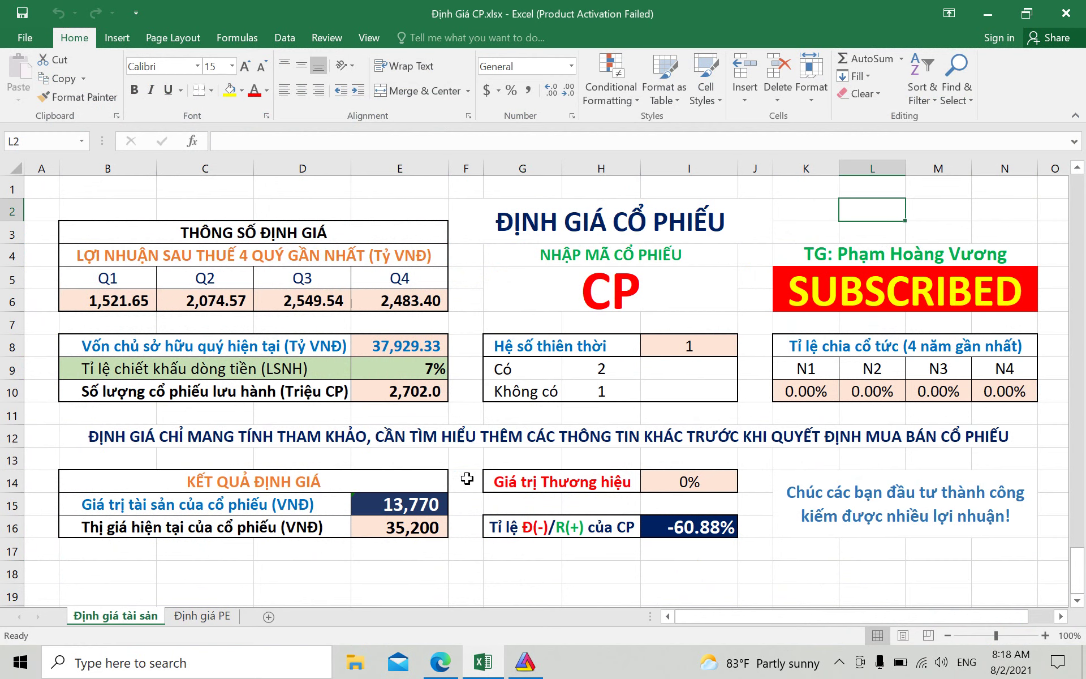
left_click(467, 569)
left_click(526, 570)
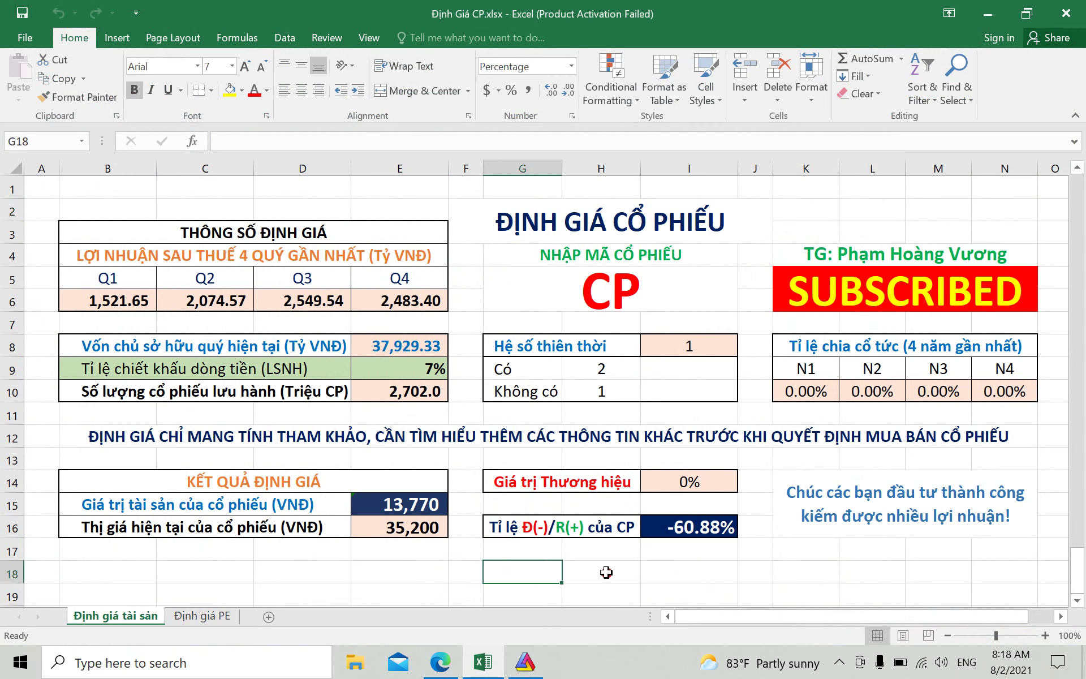
left_click(605, 573)
left_click(682, 572)
left_click(598, 577)
left_click(529, 574)
left_click(602, 571)
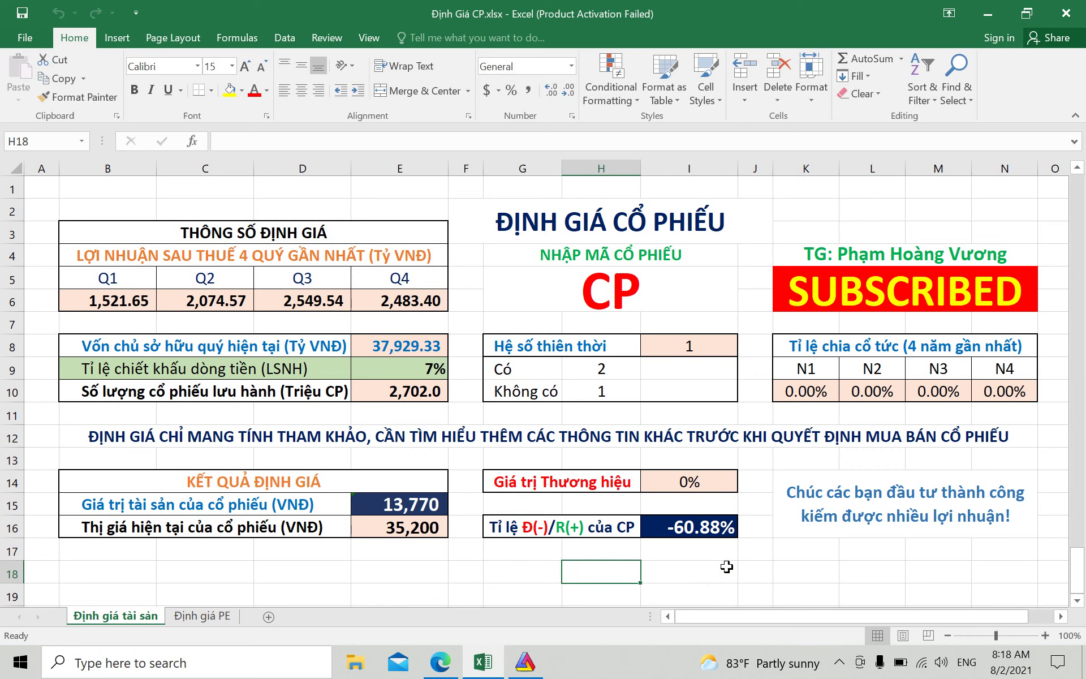
left_click(721, 569)
left_click(594, 574)
left_click(528, 574)
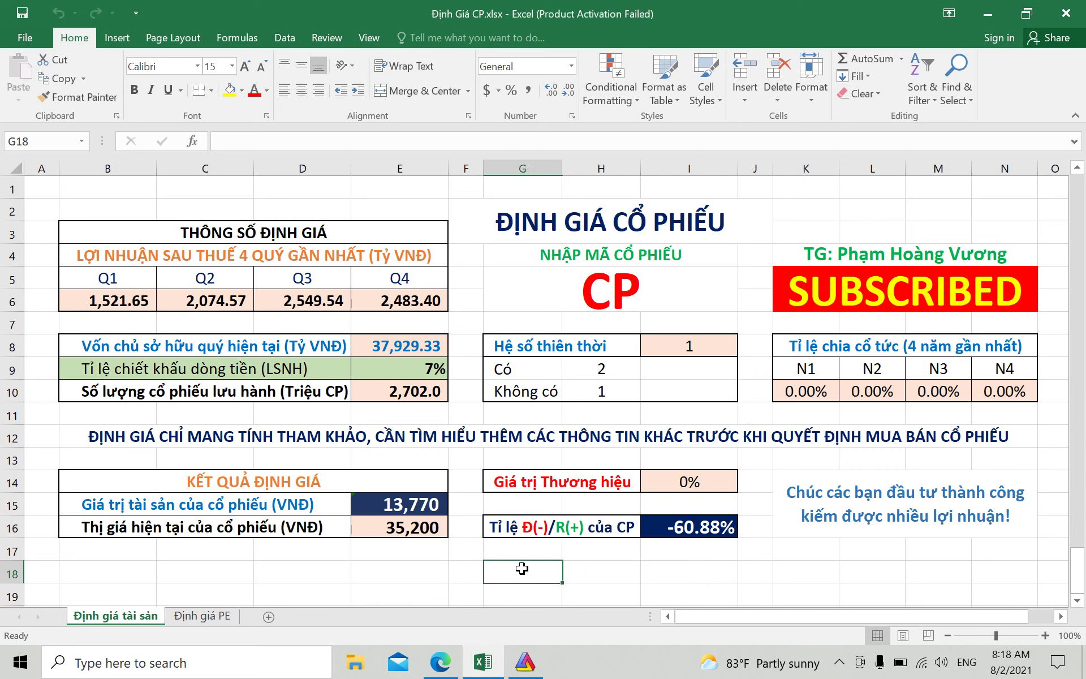
left_click(628, 568)
left_click(660, 571)
left_click(618, 571)
left_click(515, 572)
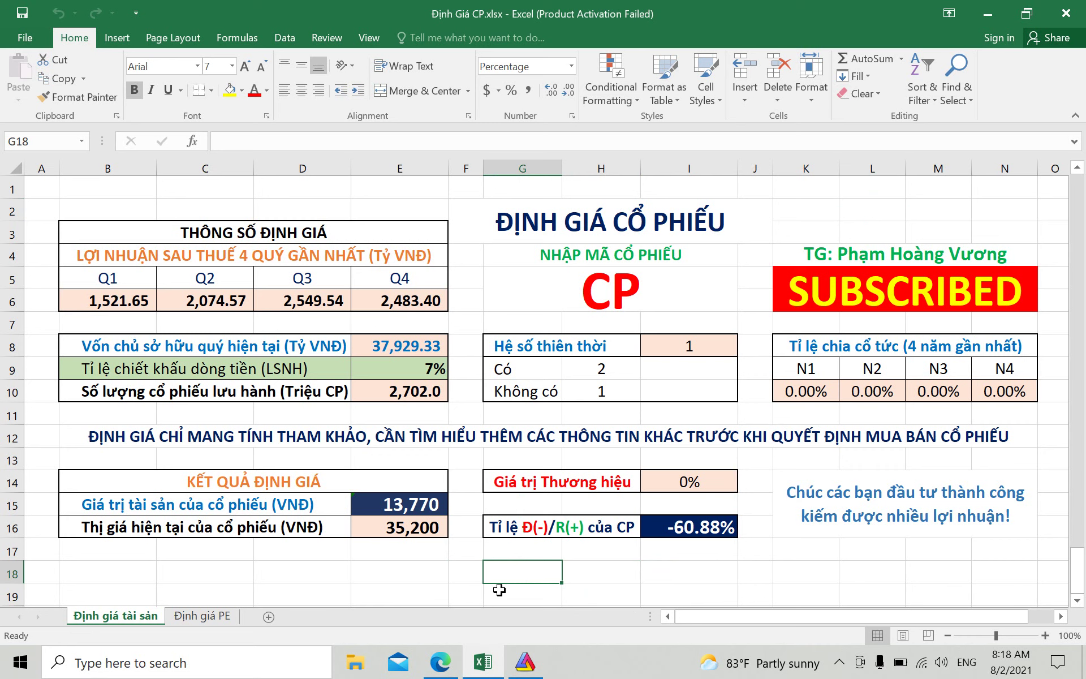
mouse_move(525, 664)
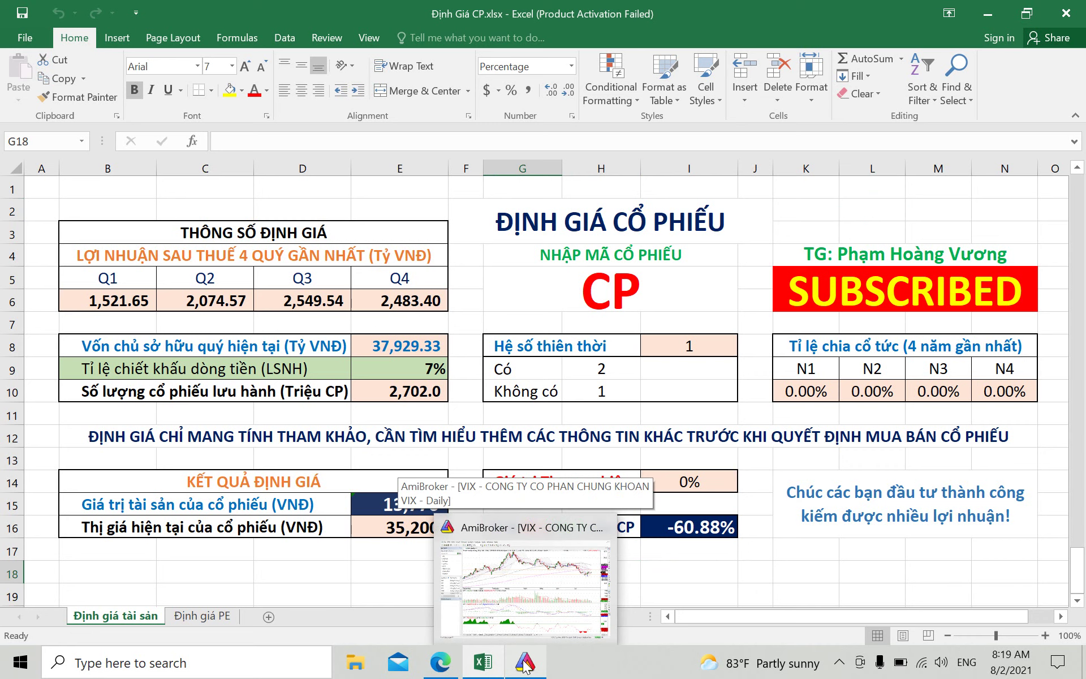
left_click(699, 576)
left_click_drag(699, 576, 650, 571)
View the VIX chart in AmiBroker and the VNINDEX chart on FireAnt in Edge, and return to the Excel workbook
left_click(525, 662)
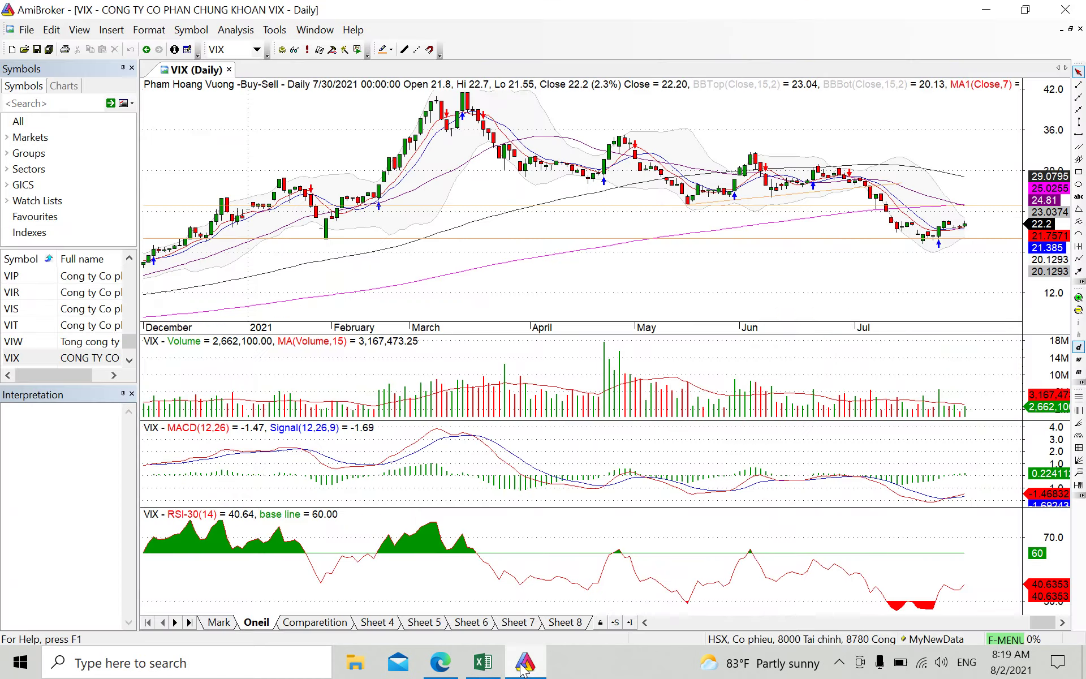
left_click(444, 664)
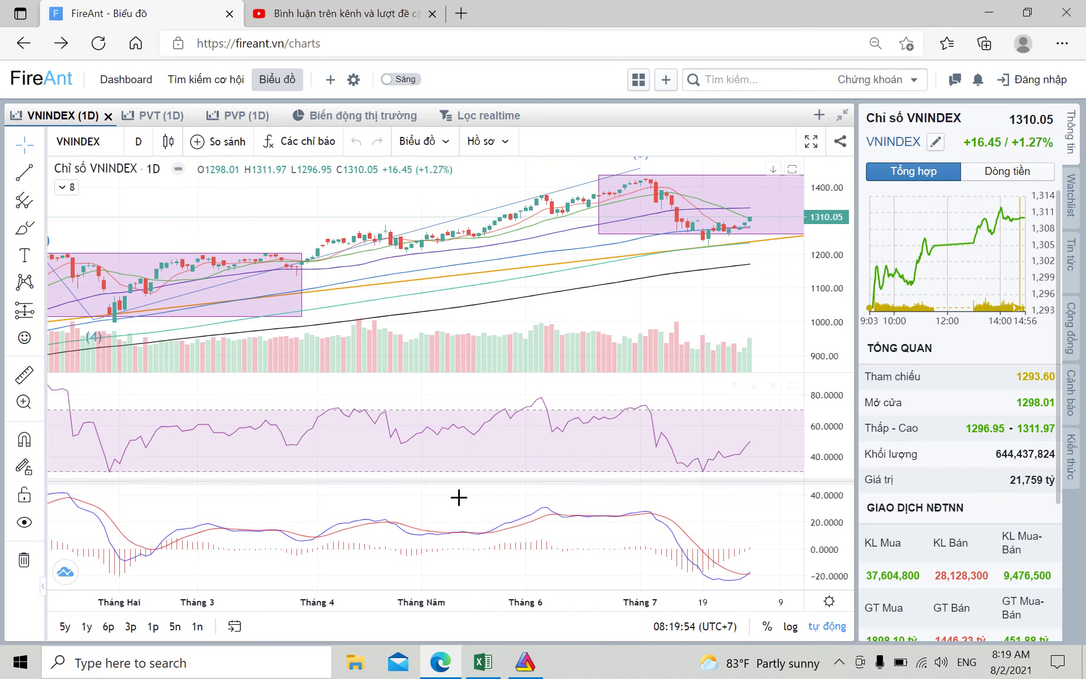
left_click(482, 661)
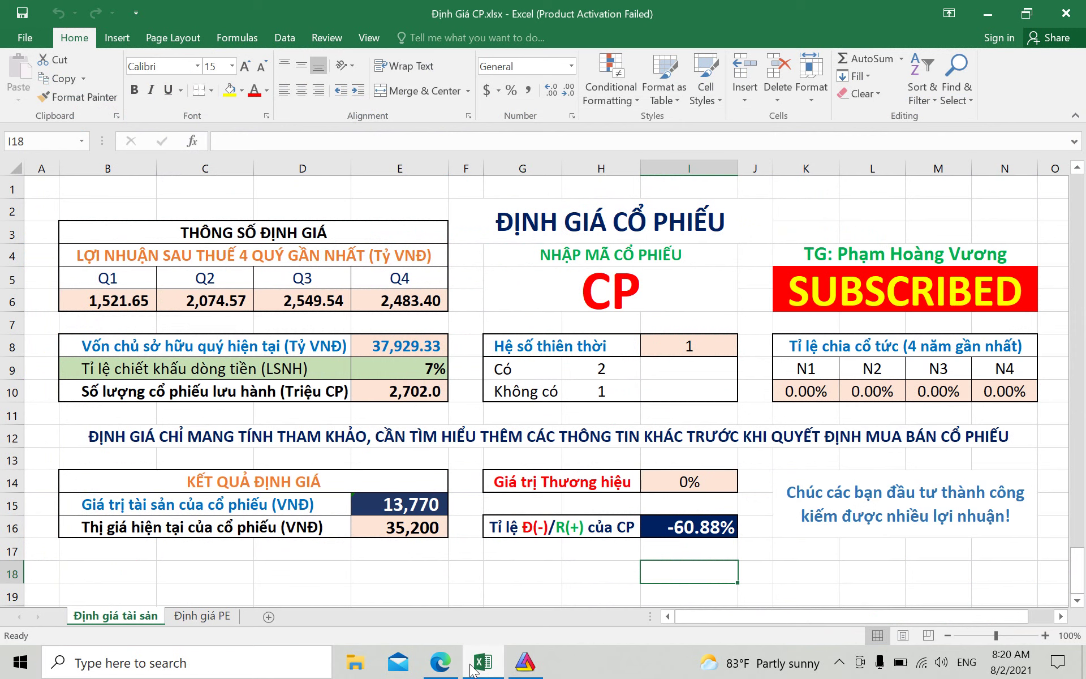
Select the valuation disclaimer line in row 12 of the Định giá tài sản sheet
mouse_move(449, 676)
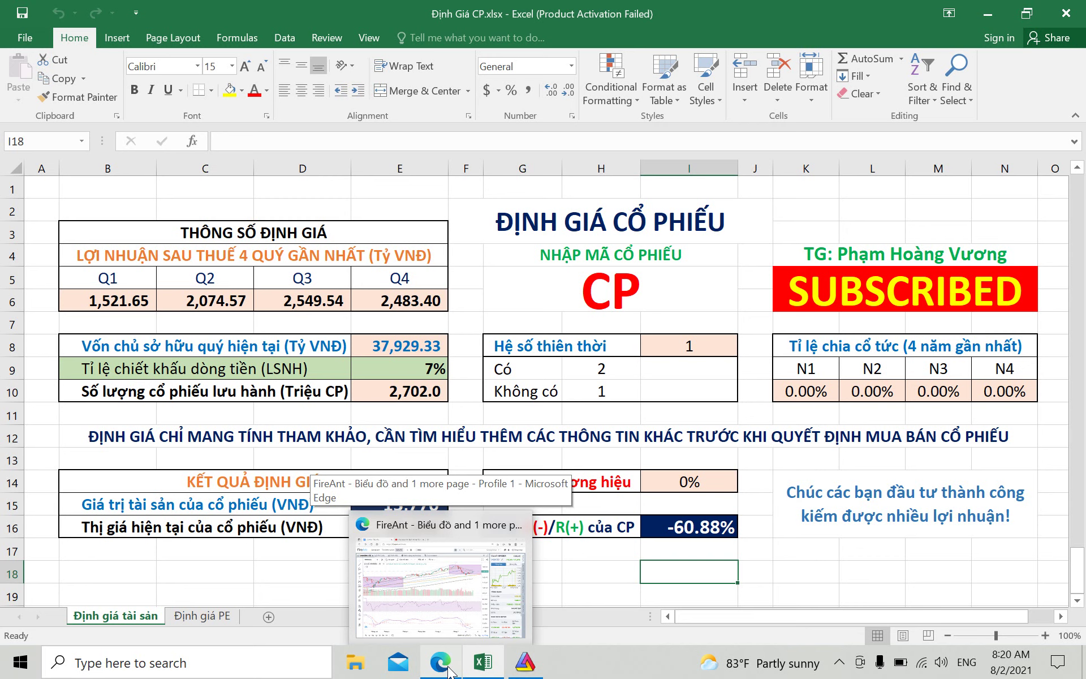
mouse_move(485, 666)
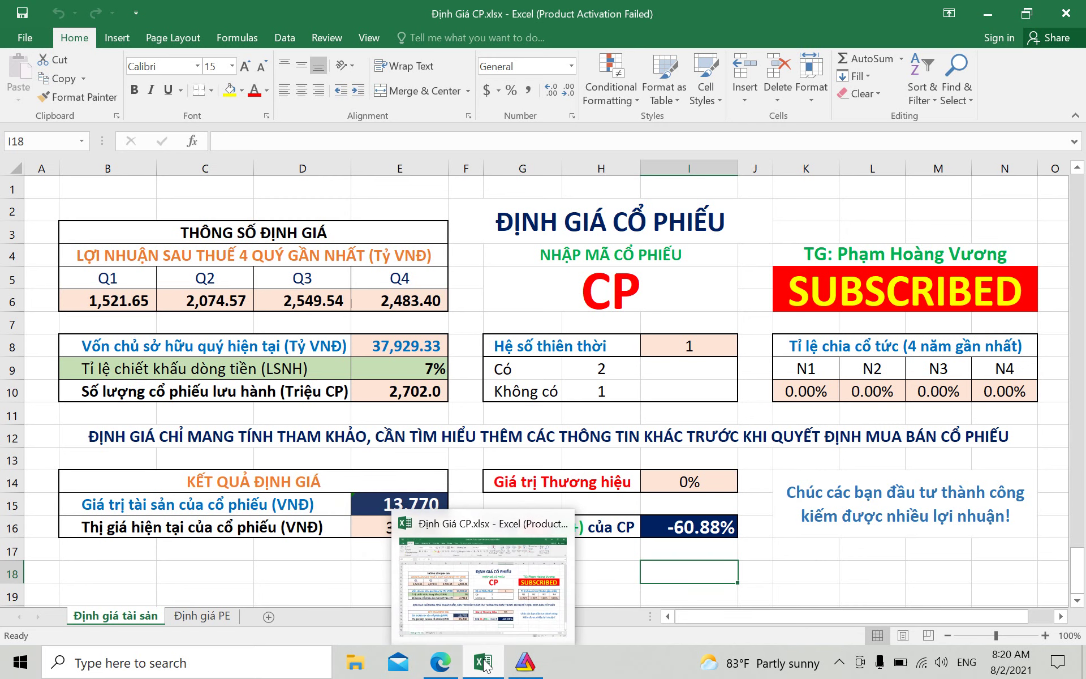
left_click(168, 451)
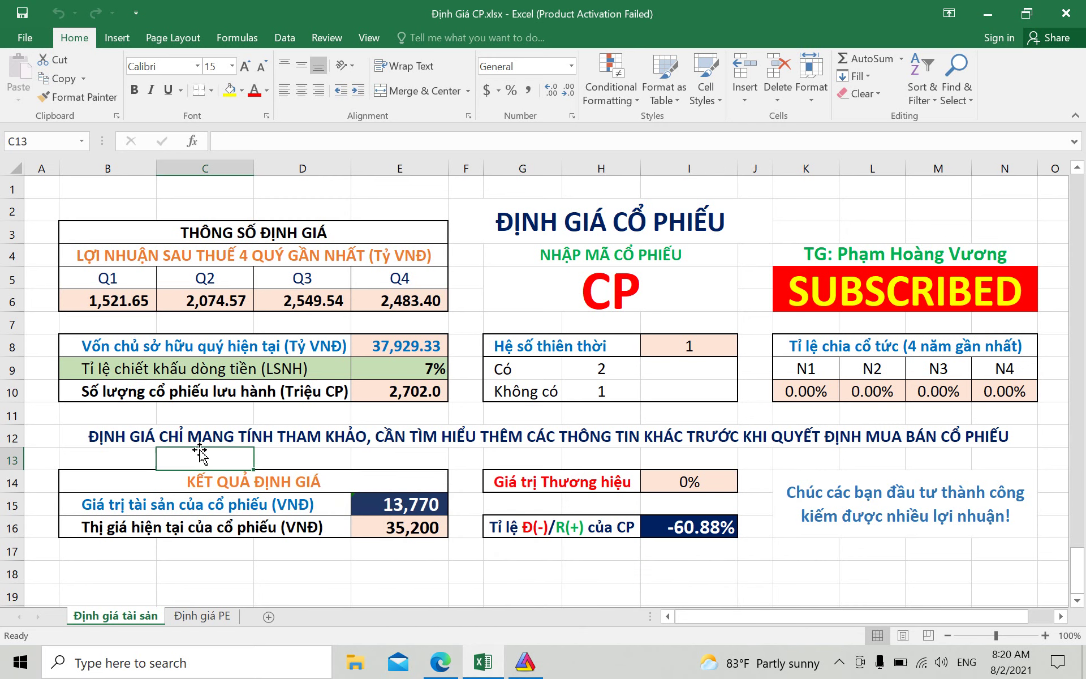
left_click(163, 439)
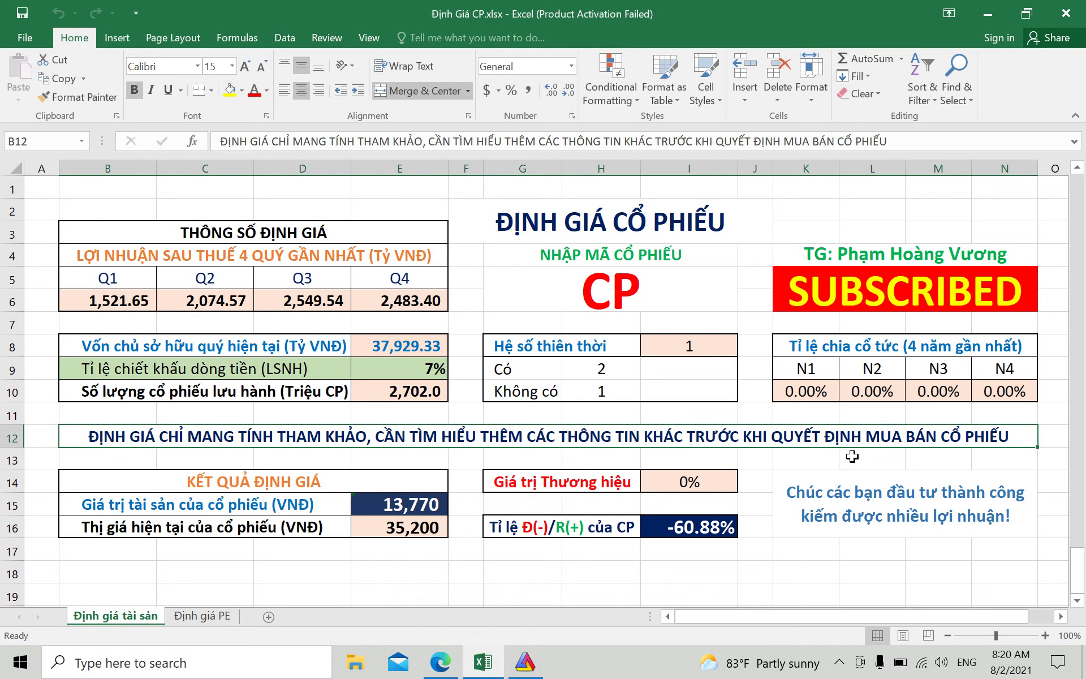
left_click(714, 576)
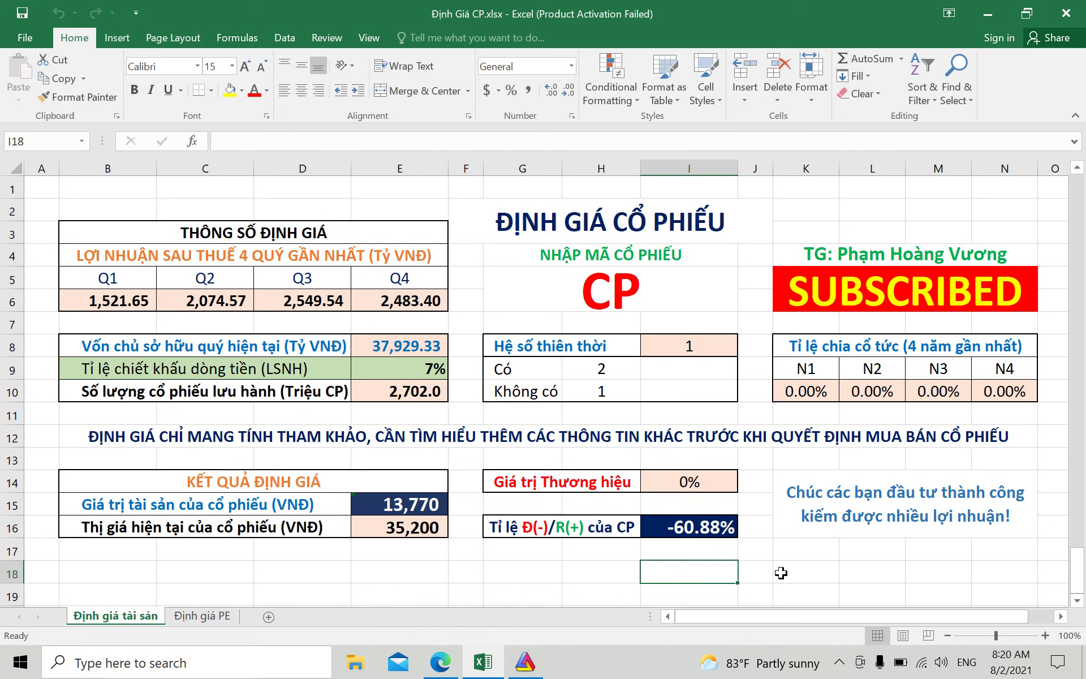
key("Left")
key("Left")
key("Left")
key("Left")
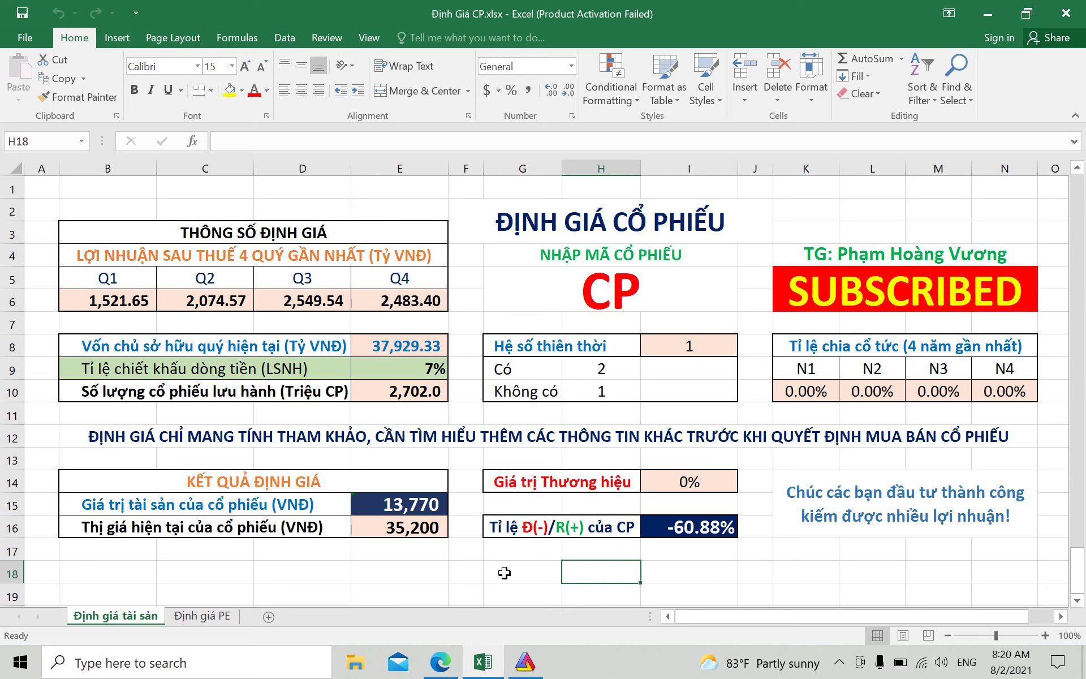
key("Right")
key("Right")
key("Right")
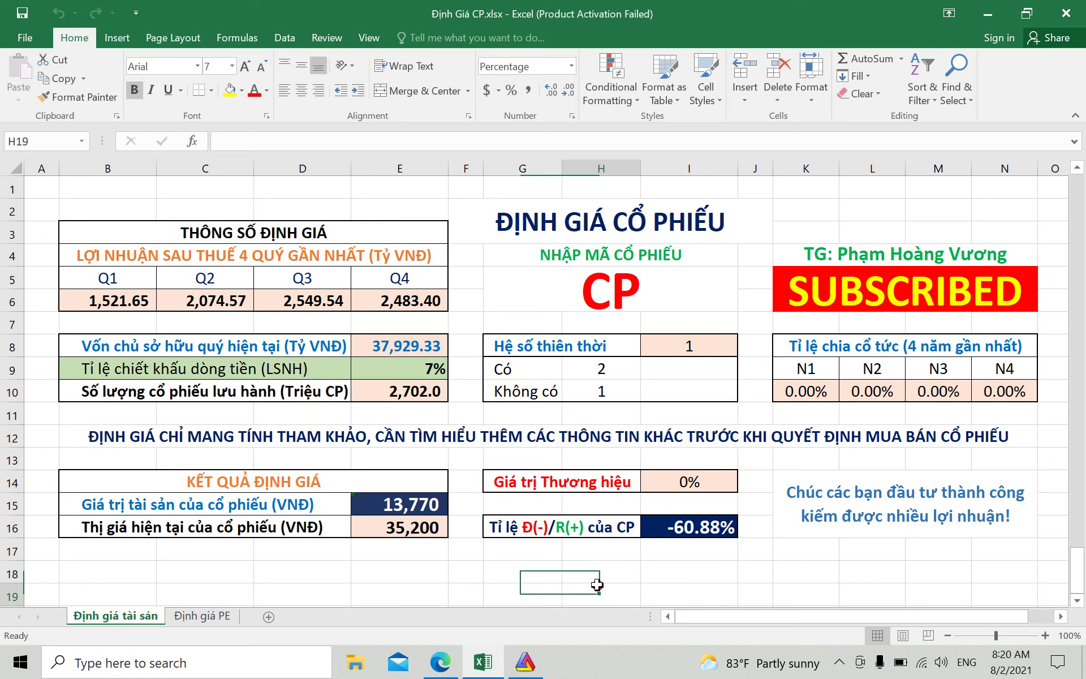
key("Left")
key("Left")
key("Left")
key("Right")
key("Right")
key("Right")
key("Right")
key("Right")
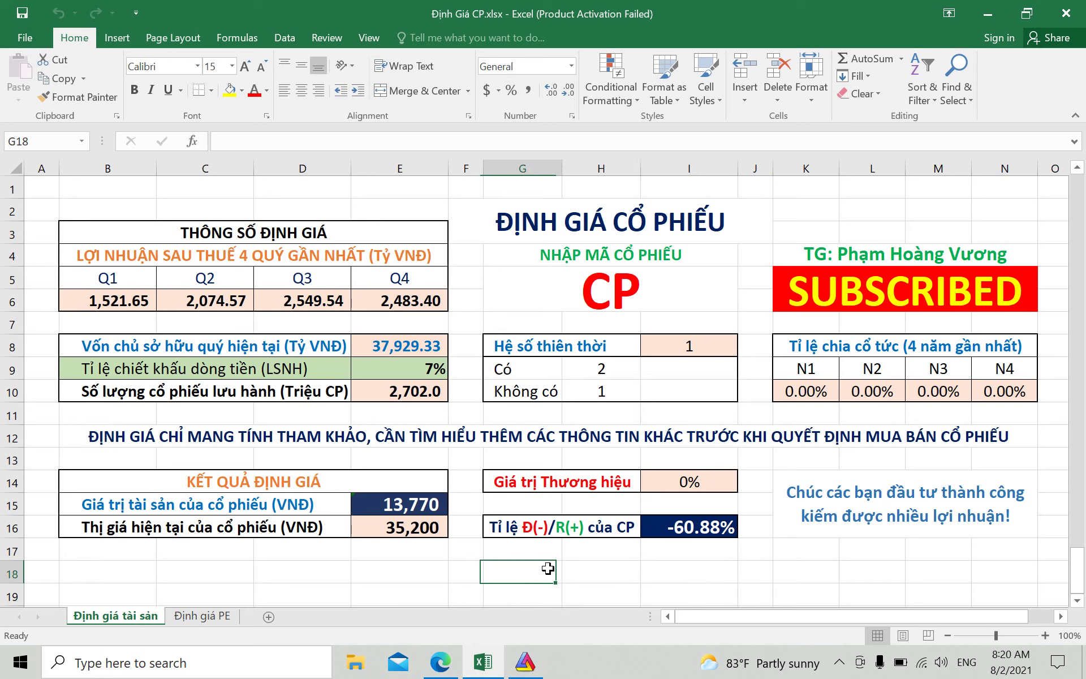
key("Right")
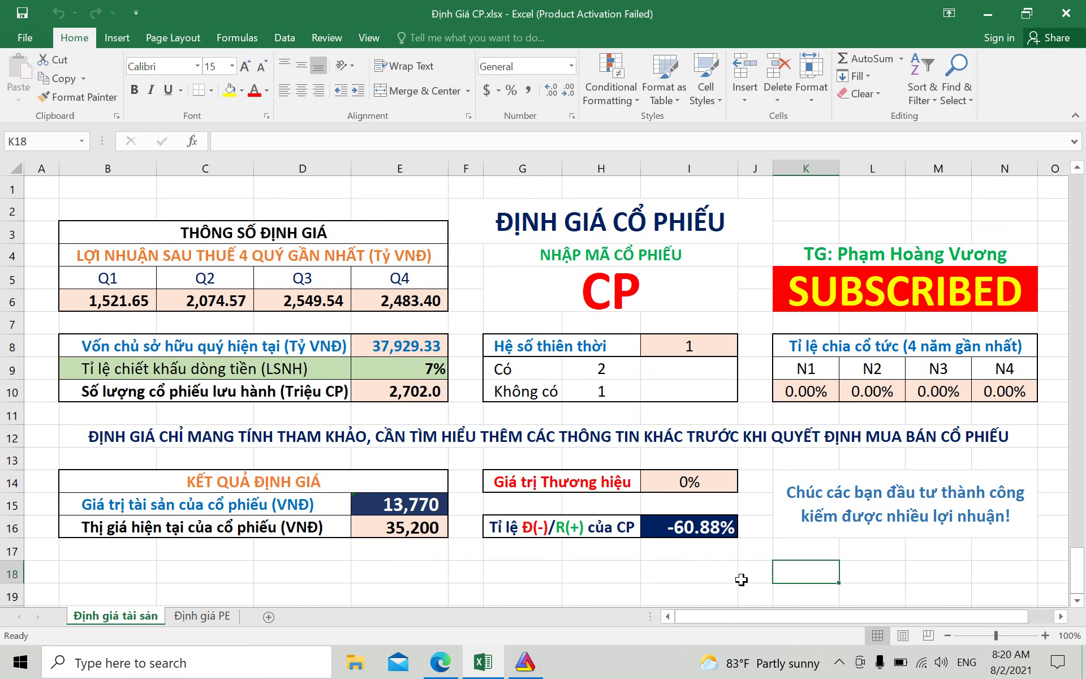
key("Left")
key("Left")
key("Right")
key("Right")
key("Right")
key("Left")
key("Left")
key("Left")
key("Right")
key("Right")
key("Right")
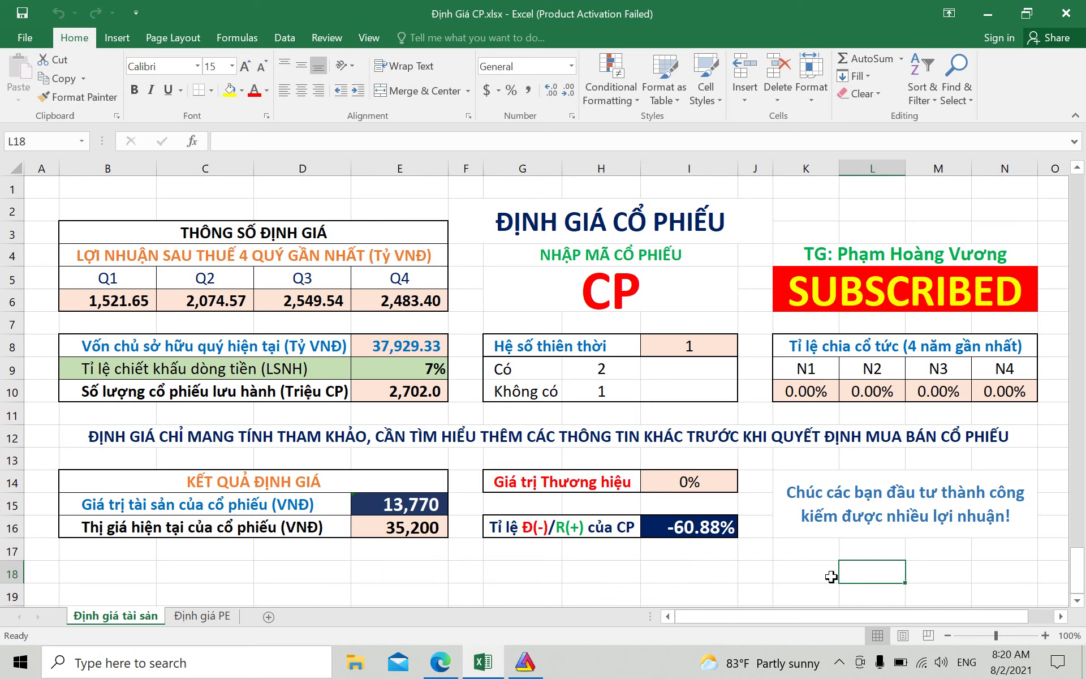
key("Left")
key("Left")
key("Left")
left_click(617, 580)
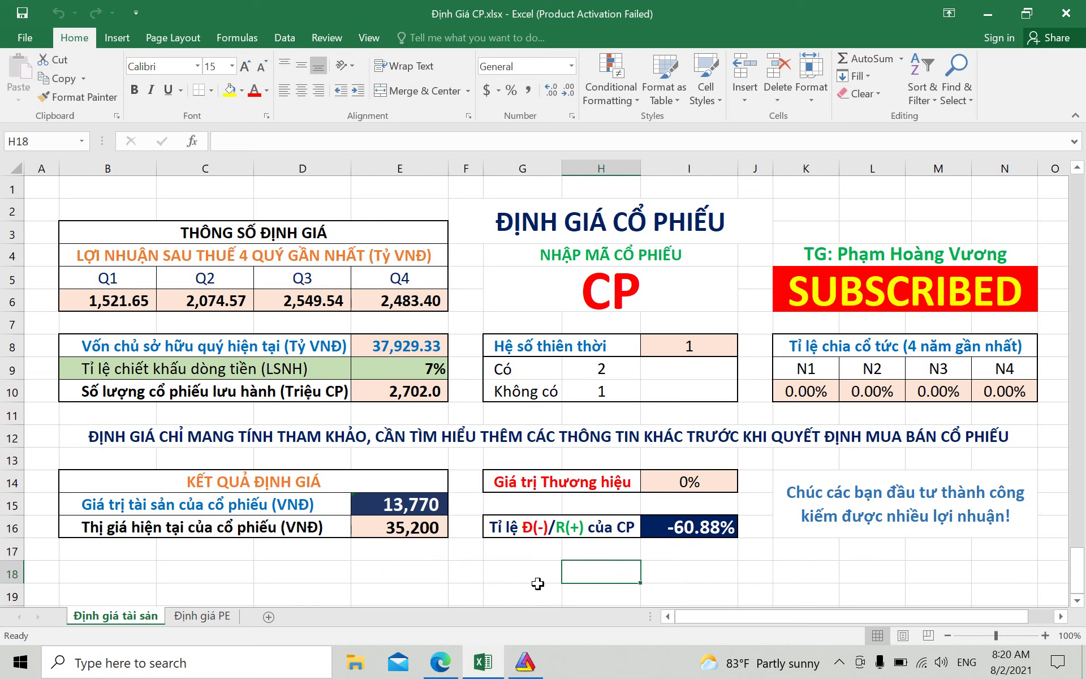
left_click(537, 582)
left_click(443, 575)
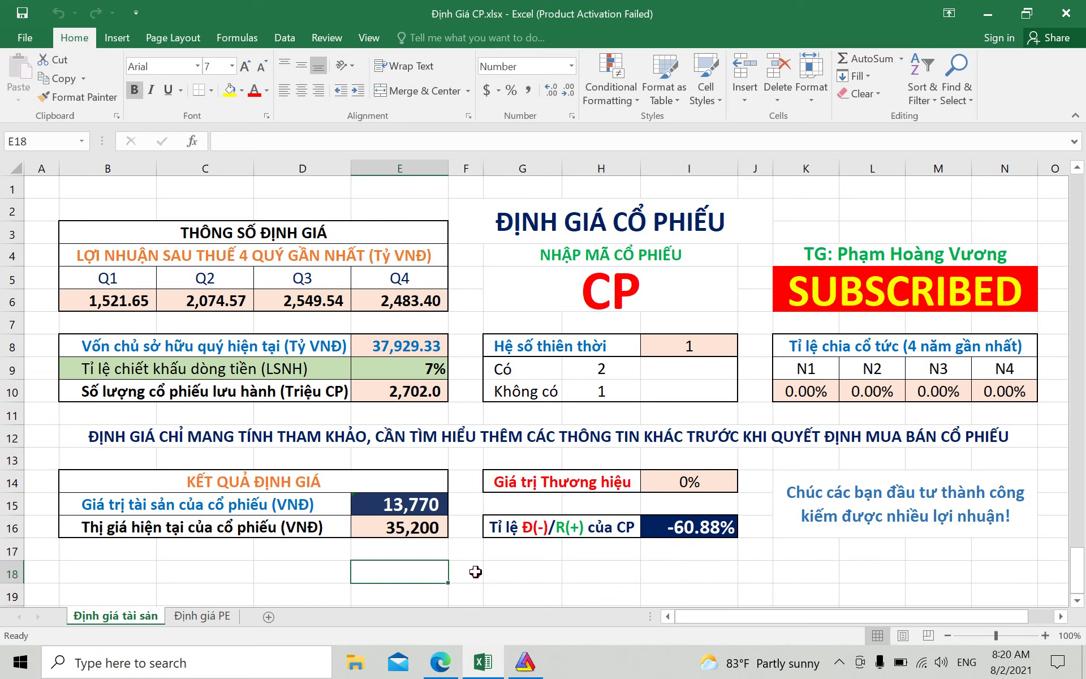
left_click(466, 571)
left_click(521, 568)
left_click(632, 573)
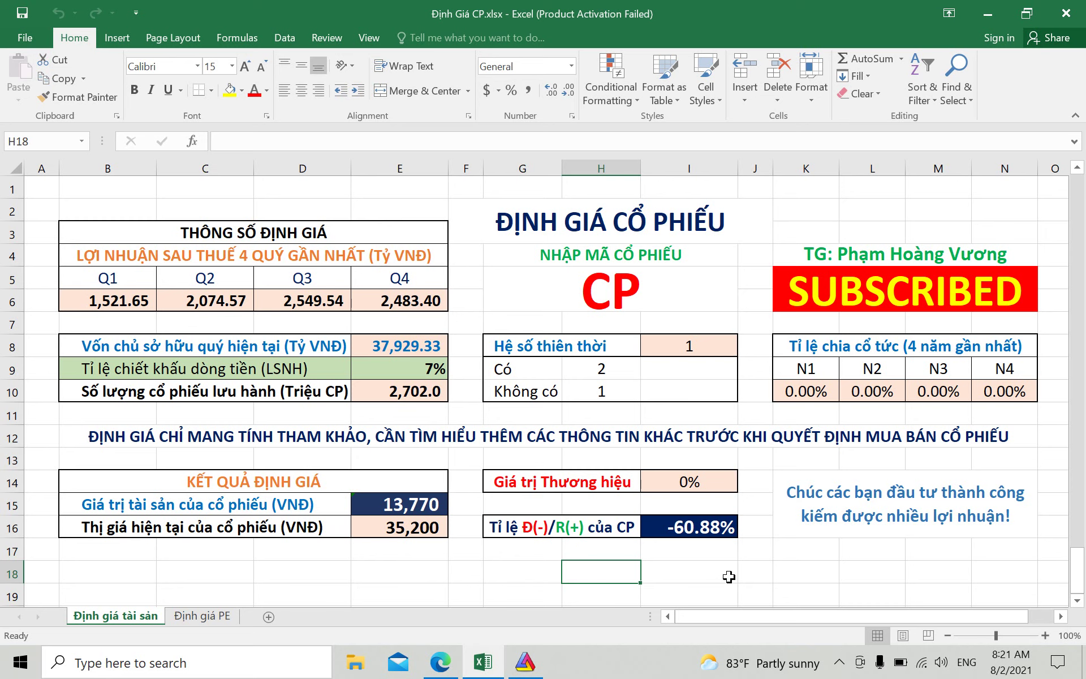
left_click(492, 577)
left_click(622, 572)
left_click(659, 574)
left_click(616, 577)
left_click(509, 576)
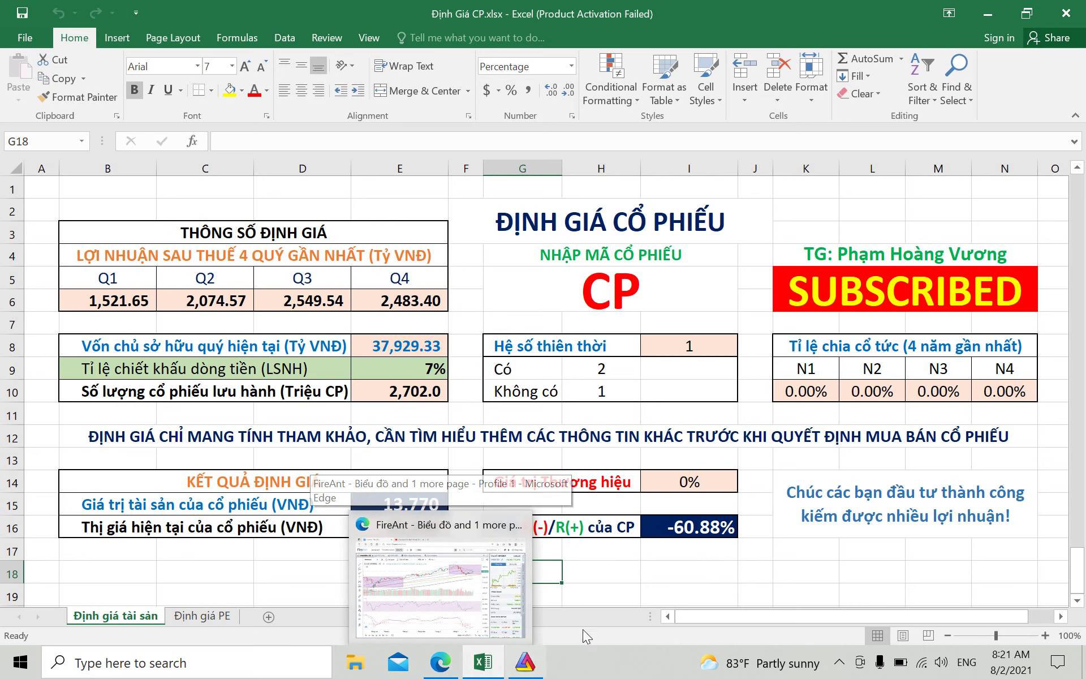
left_click(616, 572)
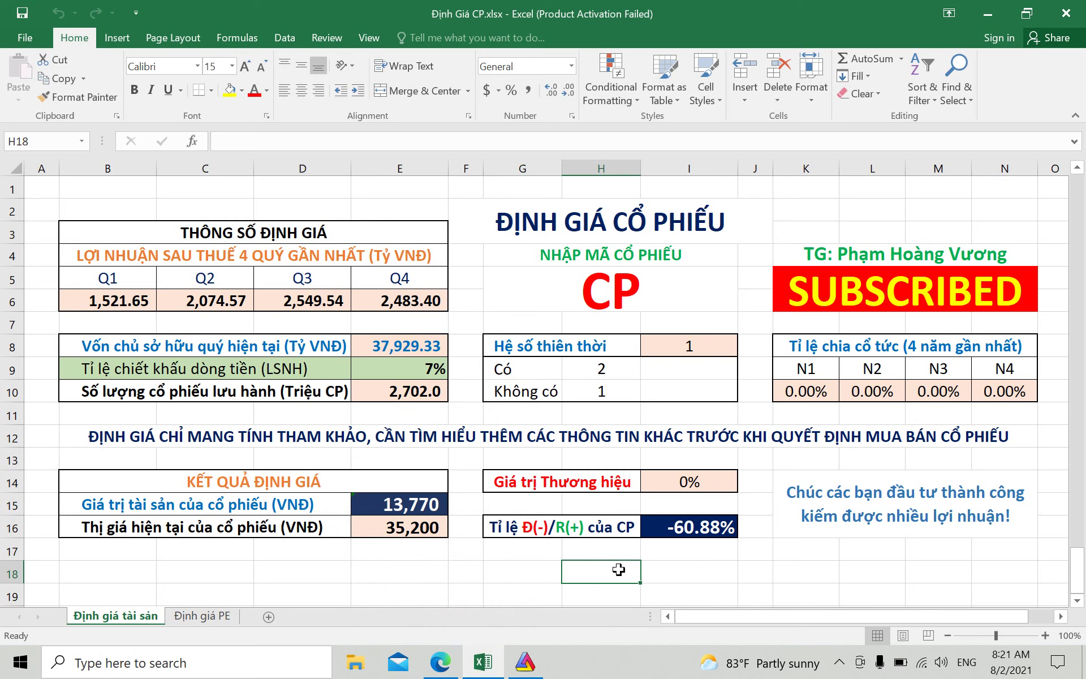
Switch to AmiBroker and look through the custom search formulas for Automatic Analysis, including 0.Search 3 (TM).afl, without loading one
left_click(525, 666)
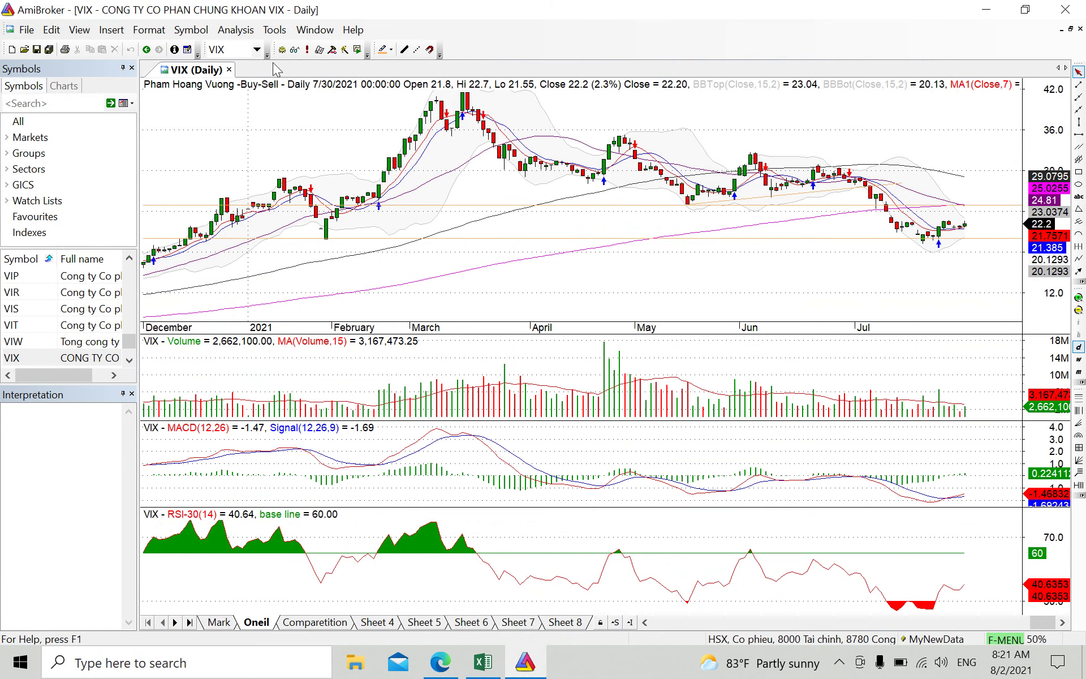
left_click(294, 49)
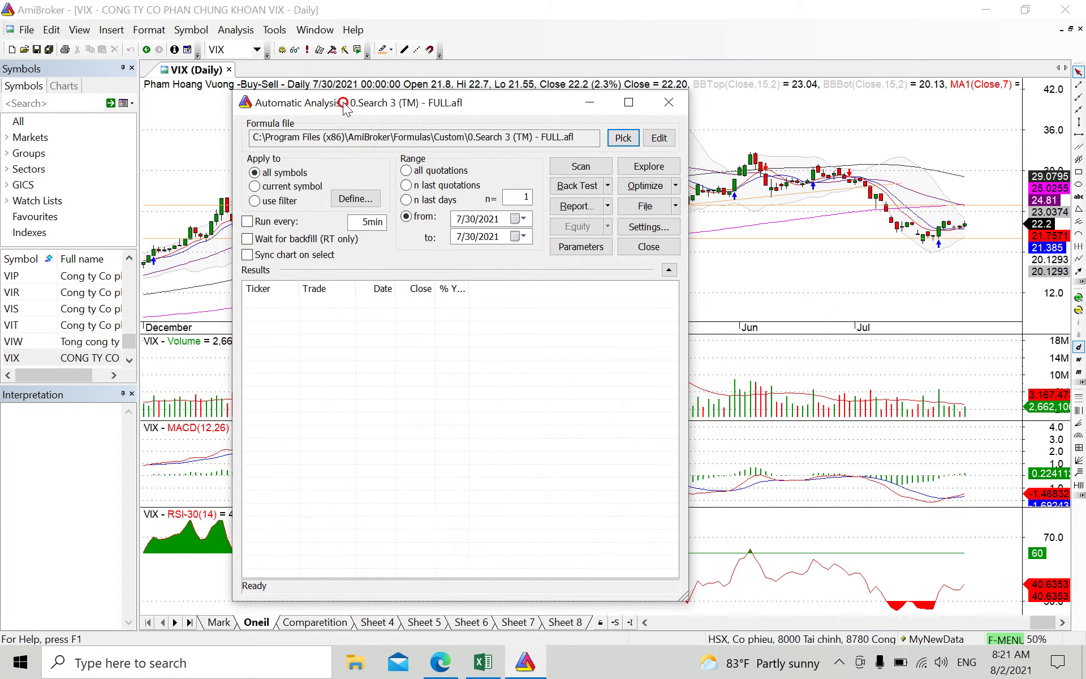
left_click(522, 124)
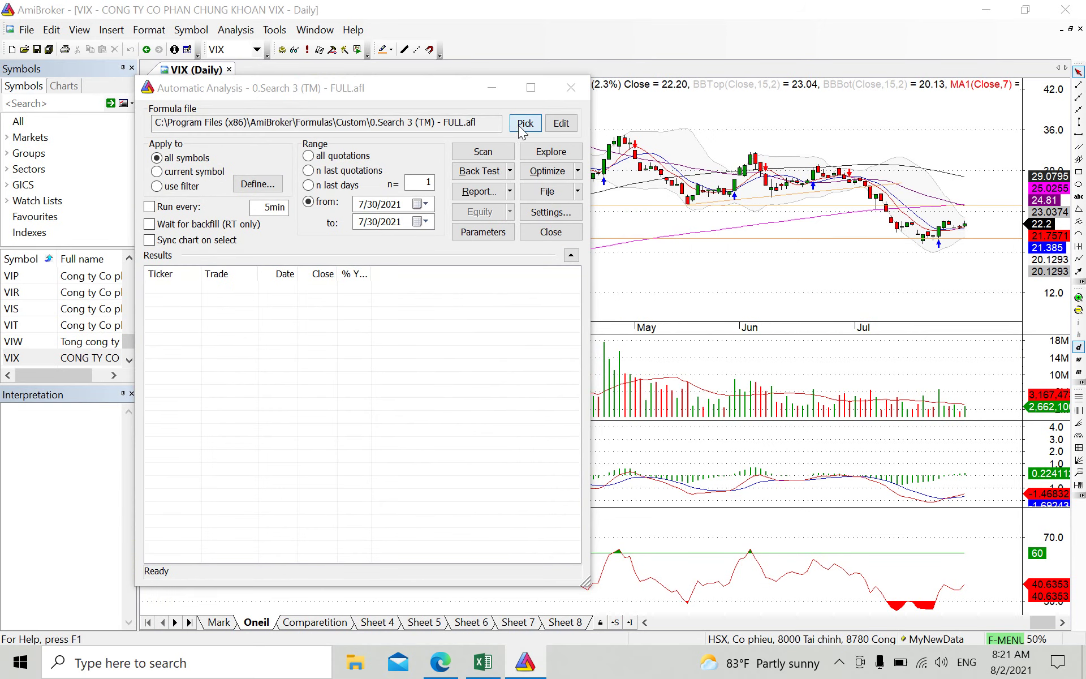
scroll(385, 236, "up", 3)
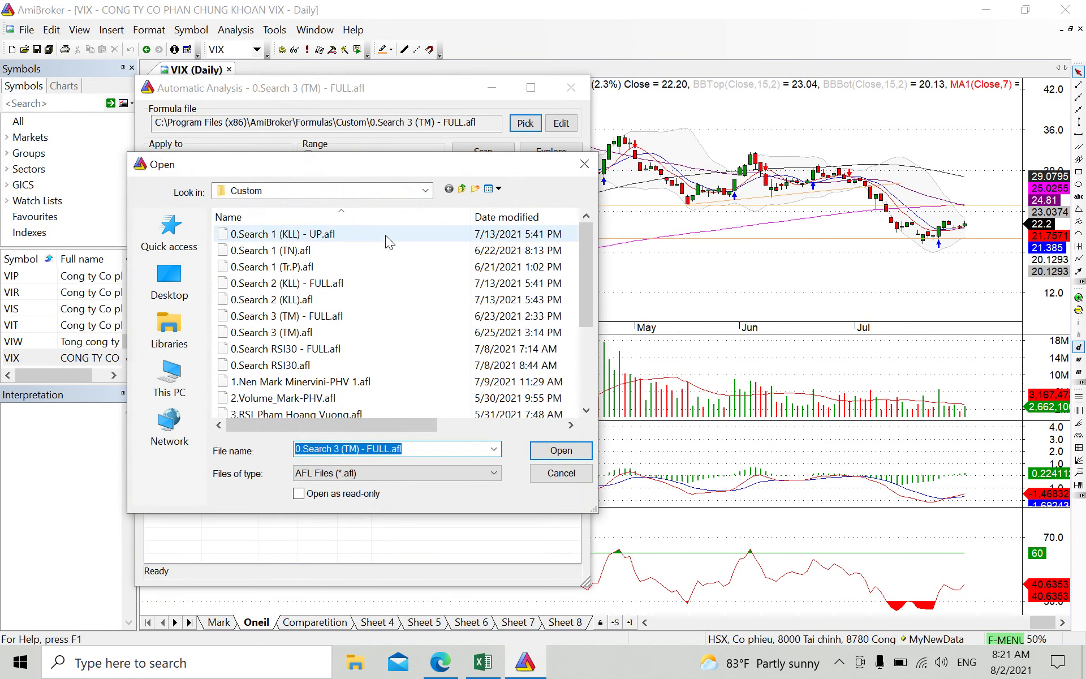
left_click(322, 333)
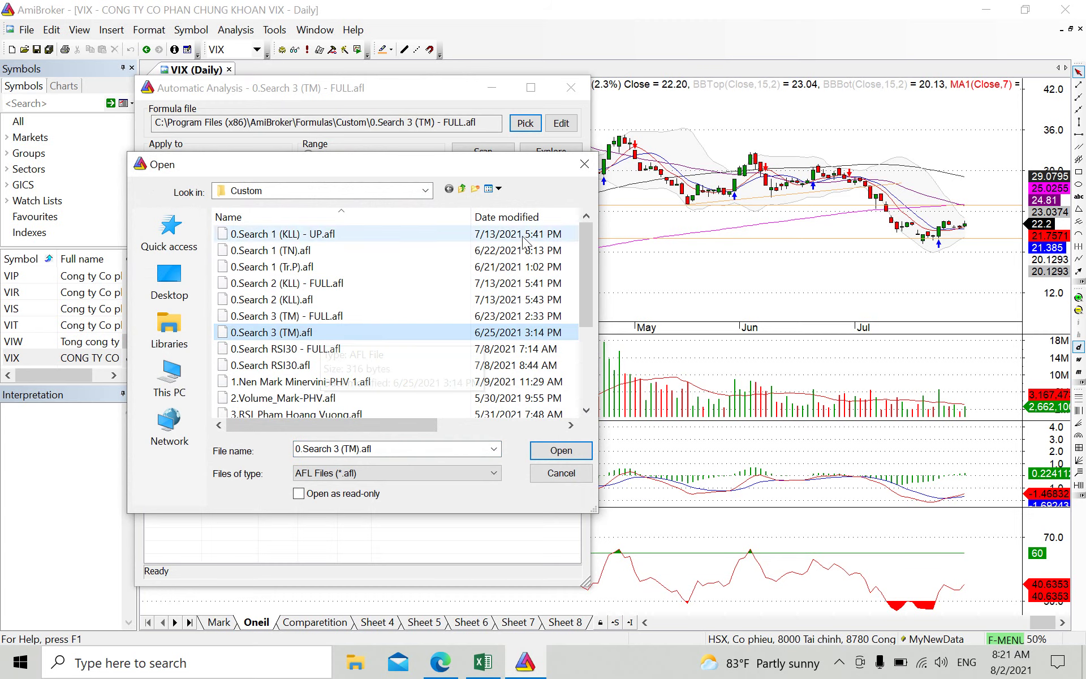
left_click(584, 164)
left_click(570, 87)
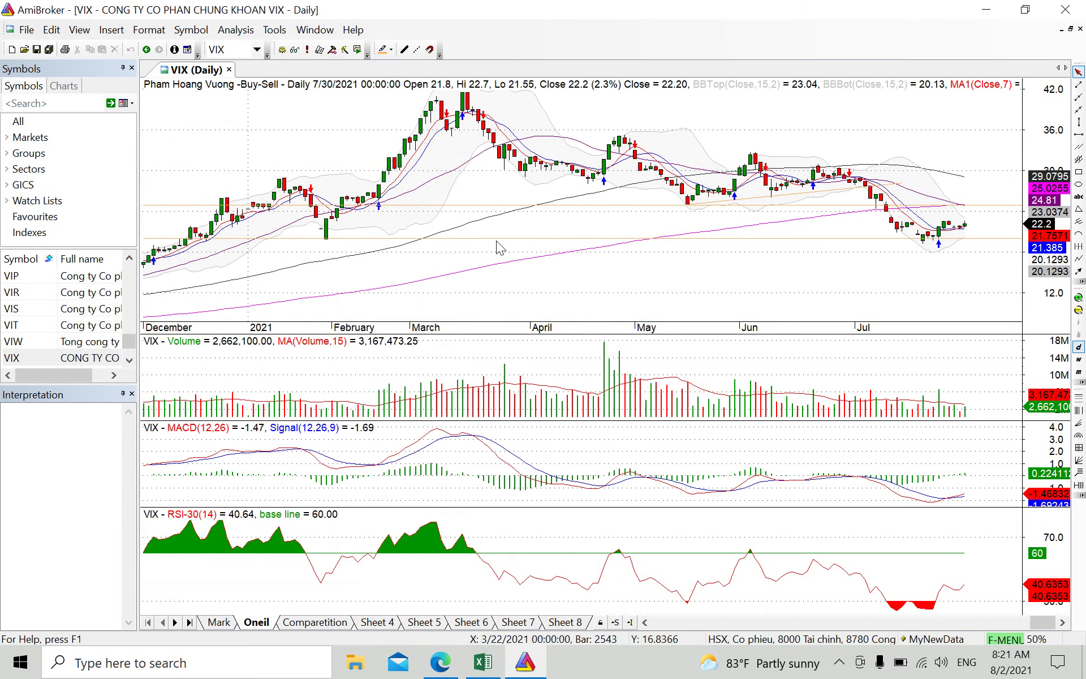
Compare the VIX chart on the Mark and Oneil sheets, finishing on the Mark sheet
left_click(219, 622)
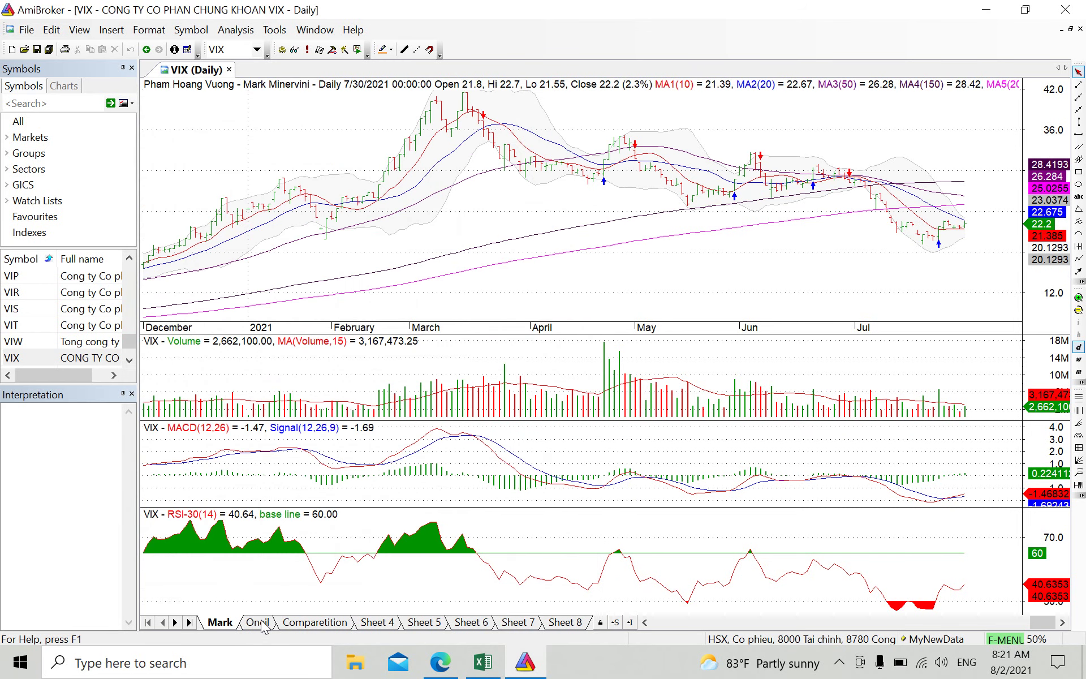
left_click(259, 622)
left_click(221, 622)
mouse_move(848, 272)
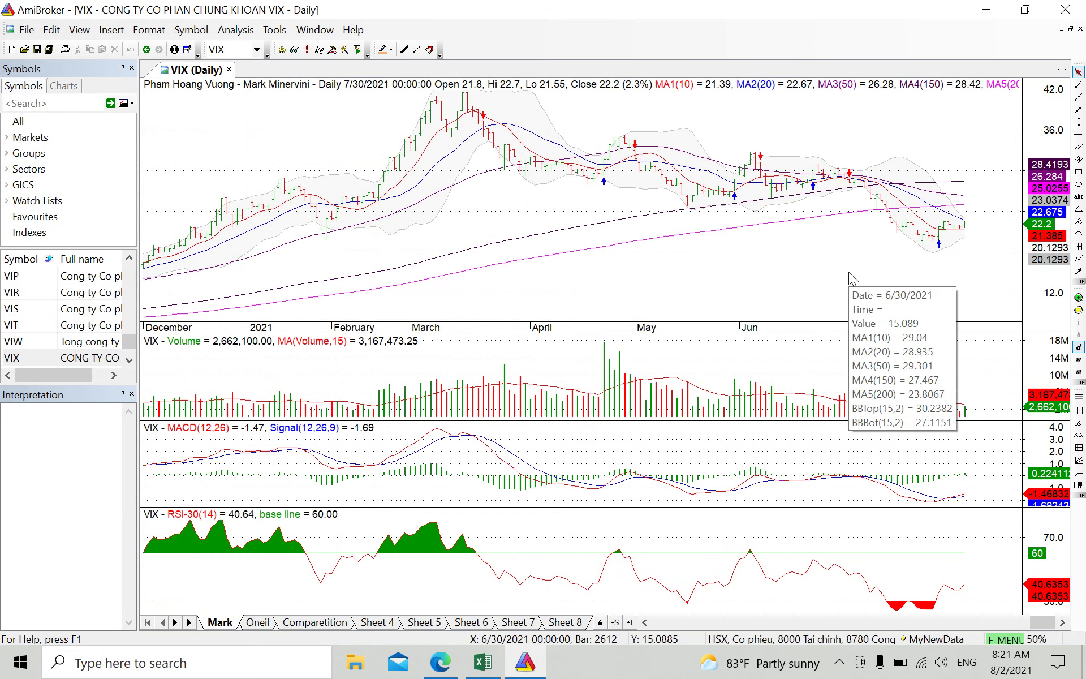
View the VIX chart on the Oneil sheet, and switch to the Excel valuation workbook
left_click(265, 622)
left_click(482, 661)
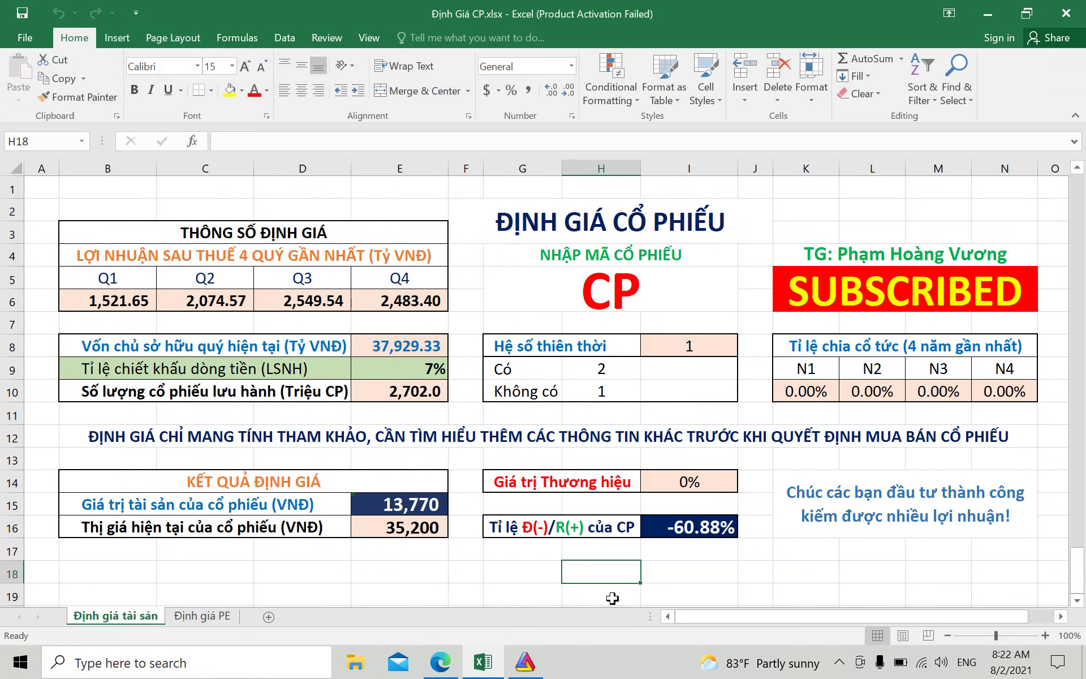
left_click(676, 570)
left_click(615, 572)
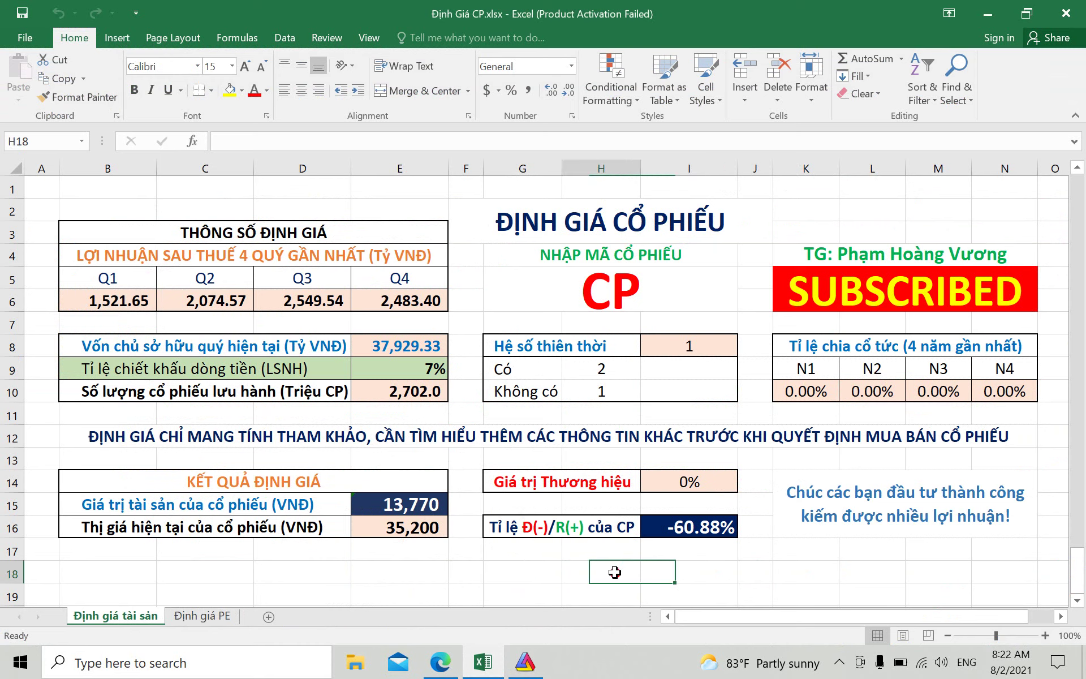
left_click(509, 572)
left_click(582, 567)
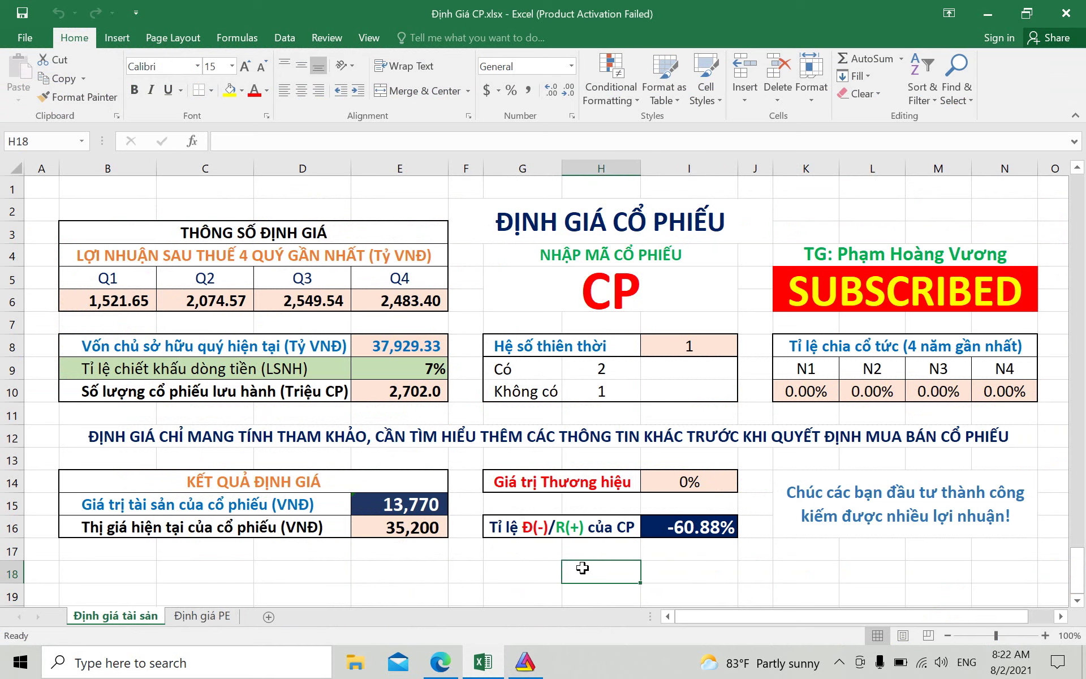
left_click(536, 573)
left_click(591, 570)
left_click(539, 577)
left_click(585, 581)
Switch to FireAnt in Edge and change the symbol of the PVT daily chart to HNG
left_click(435, 667)
left_click(151, 122)
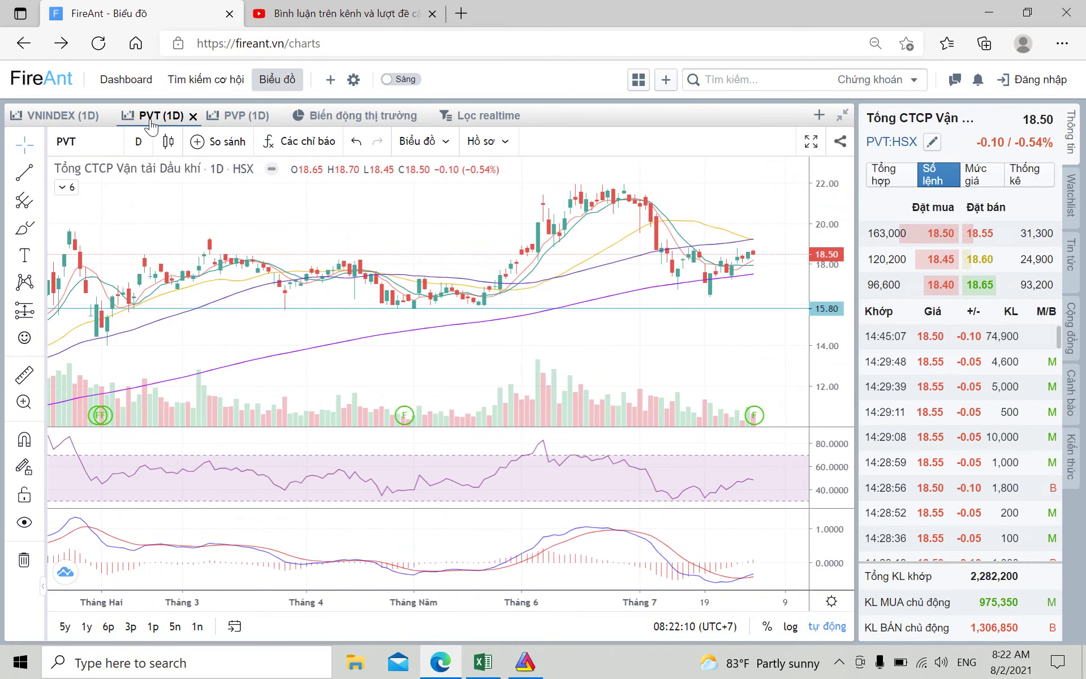
left_click(104, 143)
key("BackSpace")
key("BackSpace")
key("BackSpace")
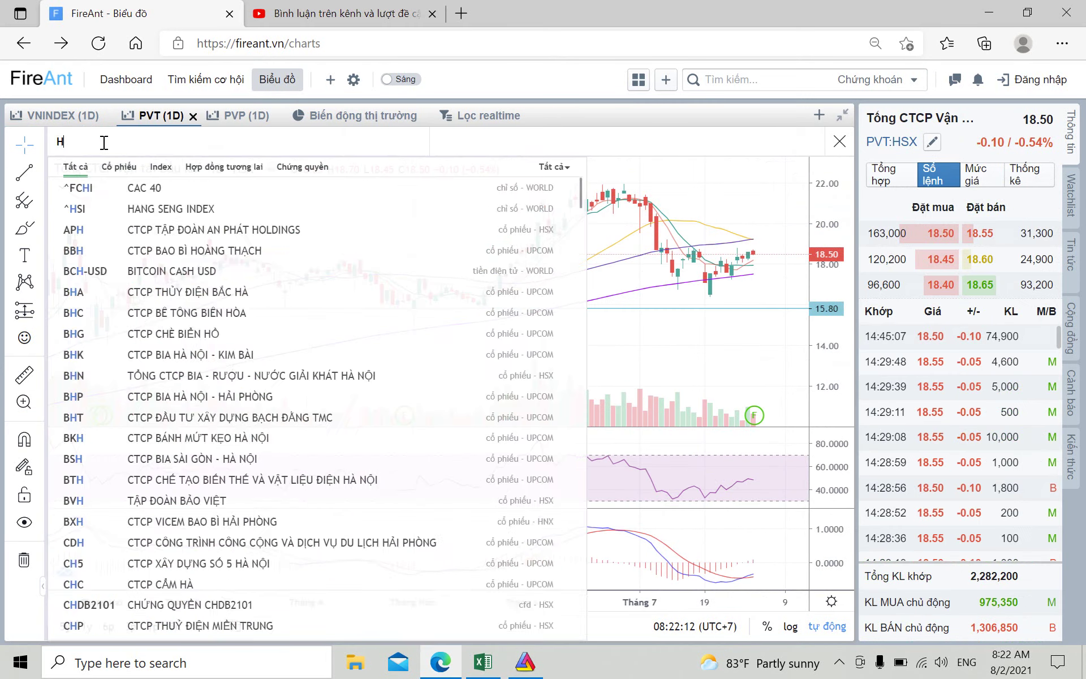
type("HNG")
left_click(384, 189)
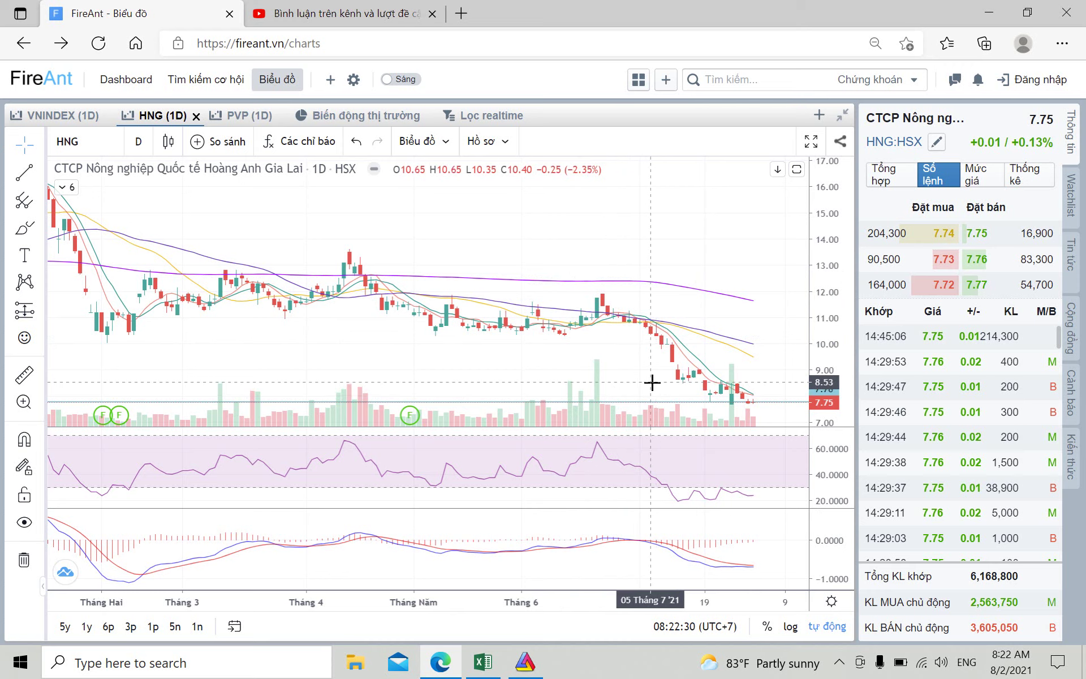
Return to the Excel workbook and enter HPG as the stock code in cell G5 of the Định giá tài sản sheet
left_click(485, 665)
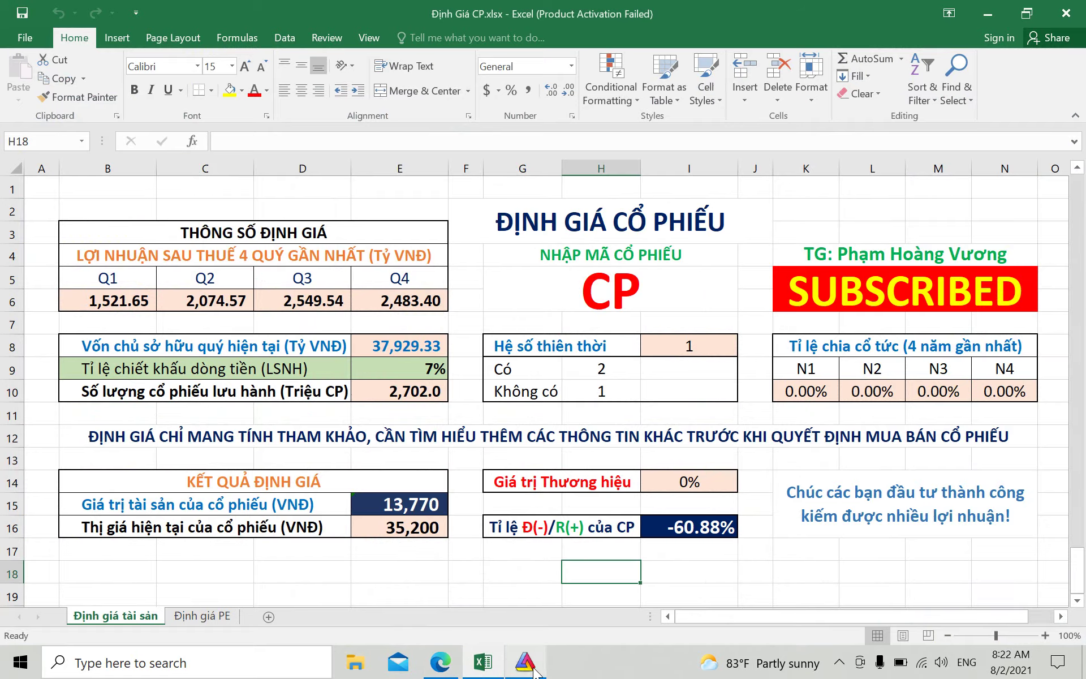
left_click(486, 666)
left_click(485, 666)
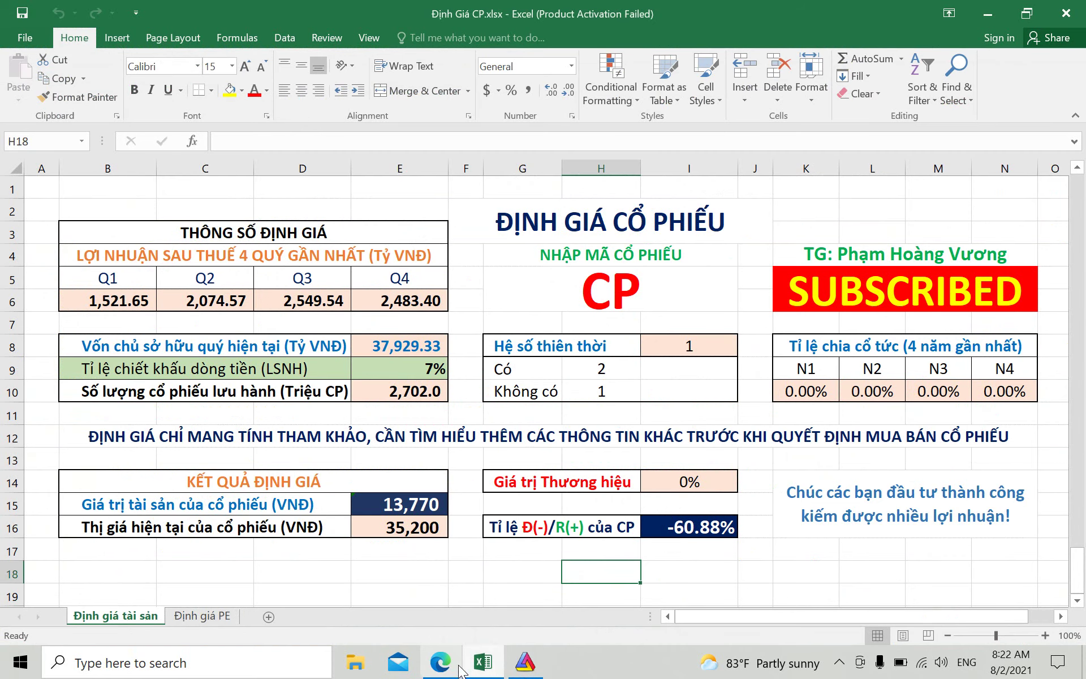
left_click(661, 286)
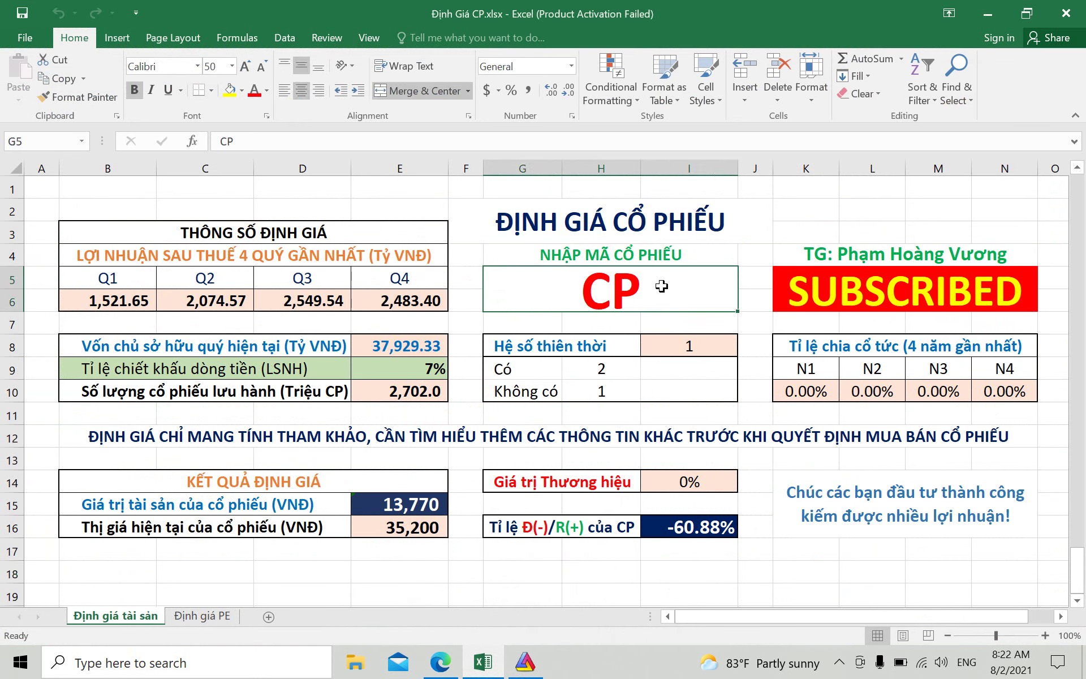
type("HPG")
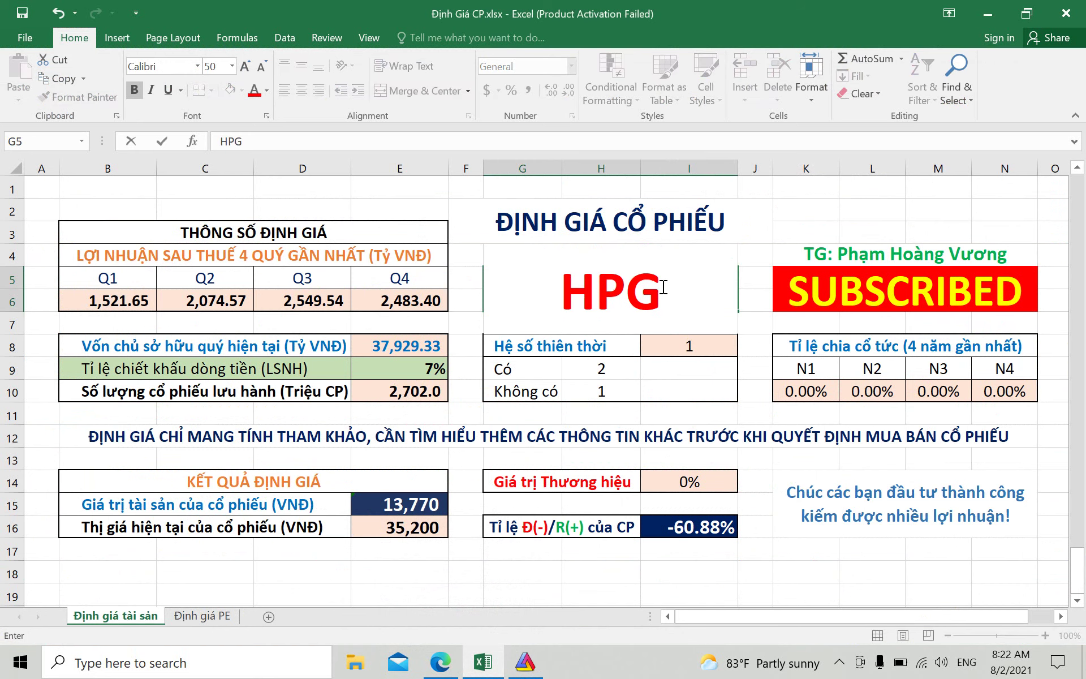
key("Return")
left_click(661, 286)
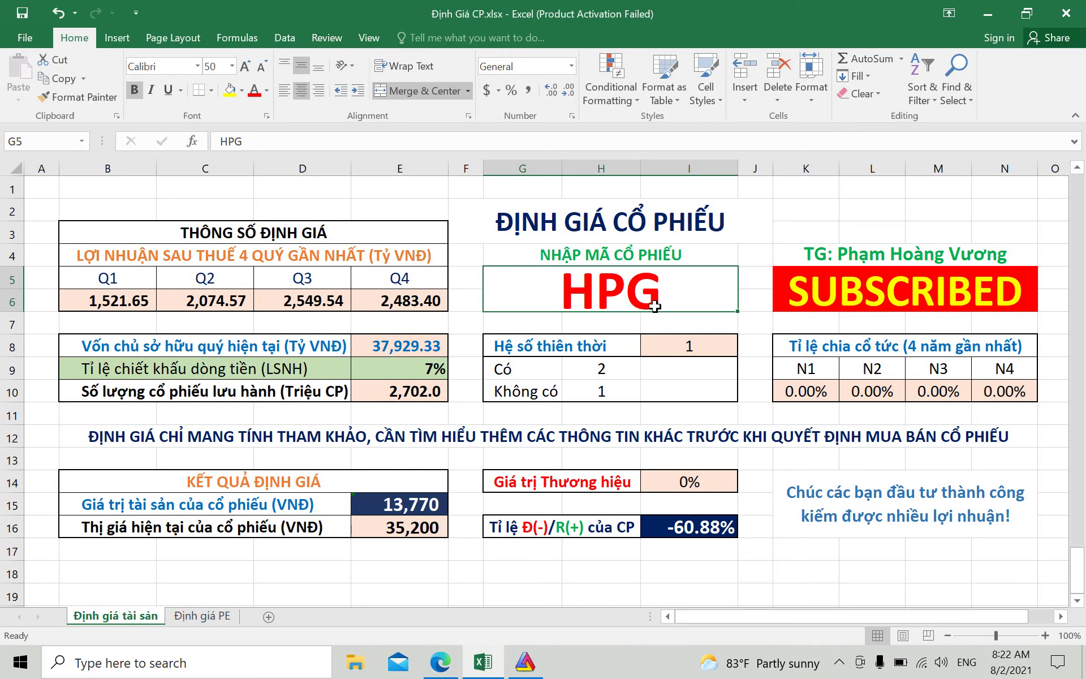
left_click(844, 576)
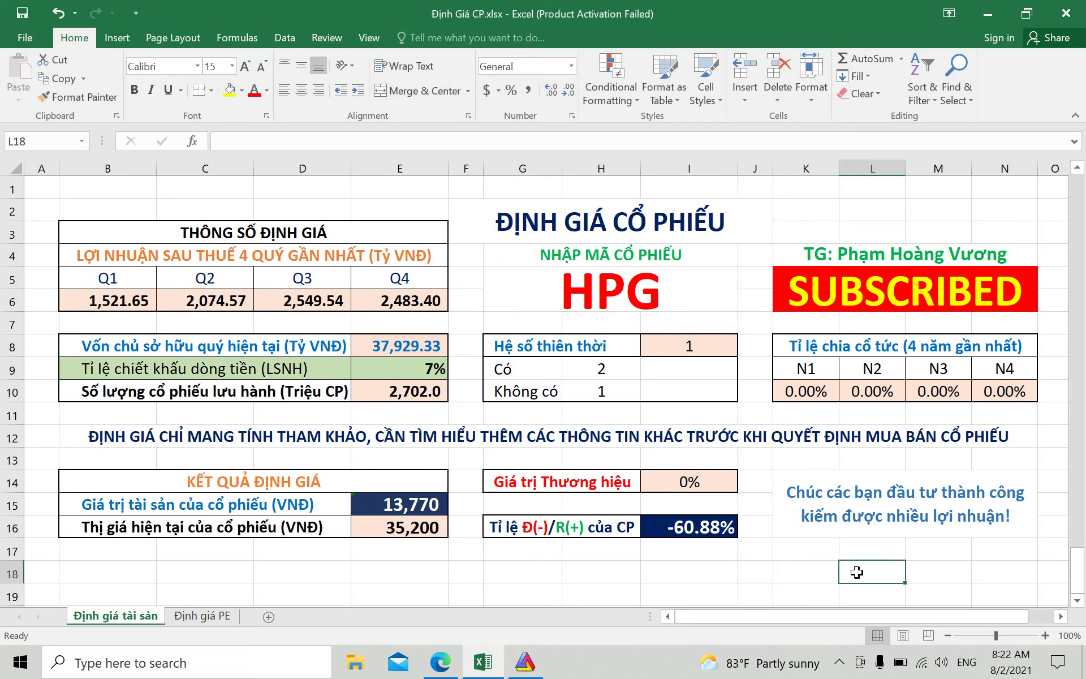
left_click(825, 577)
left_click(849, 574)
left_click(927, 574)
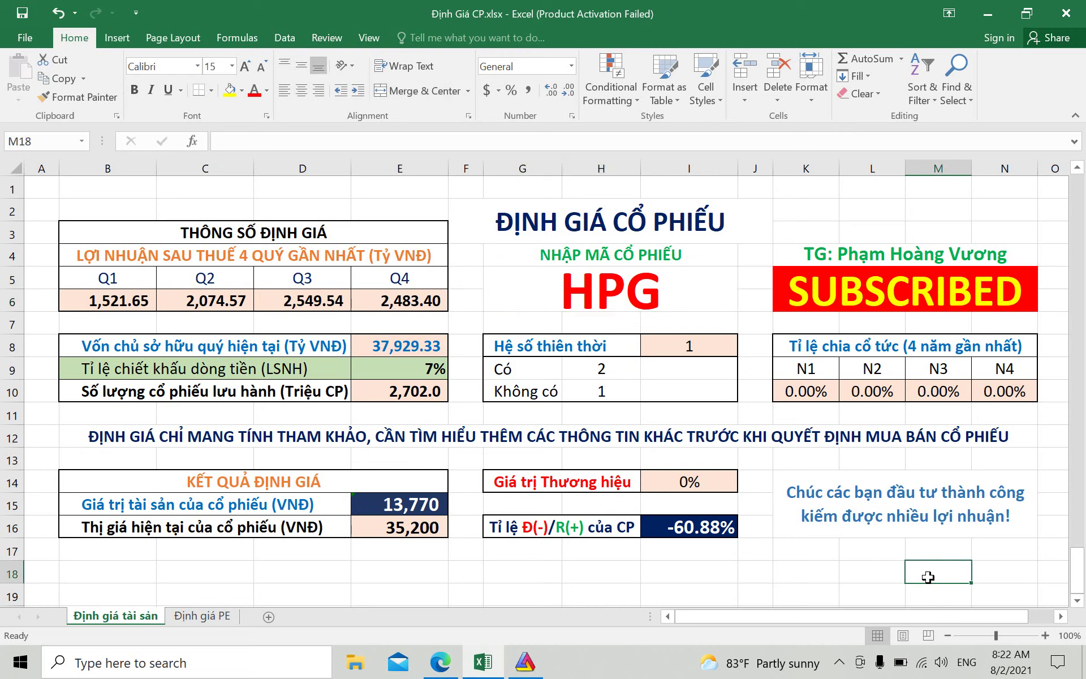
left_click(891, 576)
left_click(938, 575)
left_click(862, 571)
Replace the stock code under NHẬP MÃ CỔ PHIẾU with SMC
left_click(586, 281)
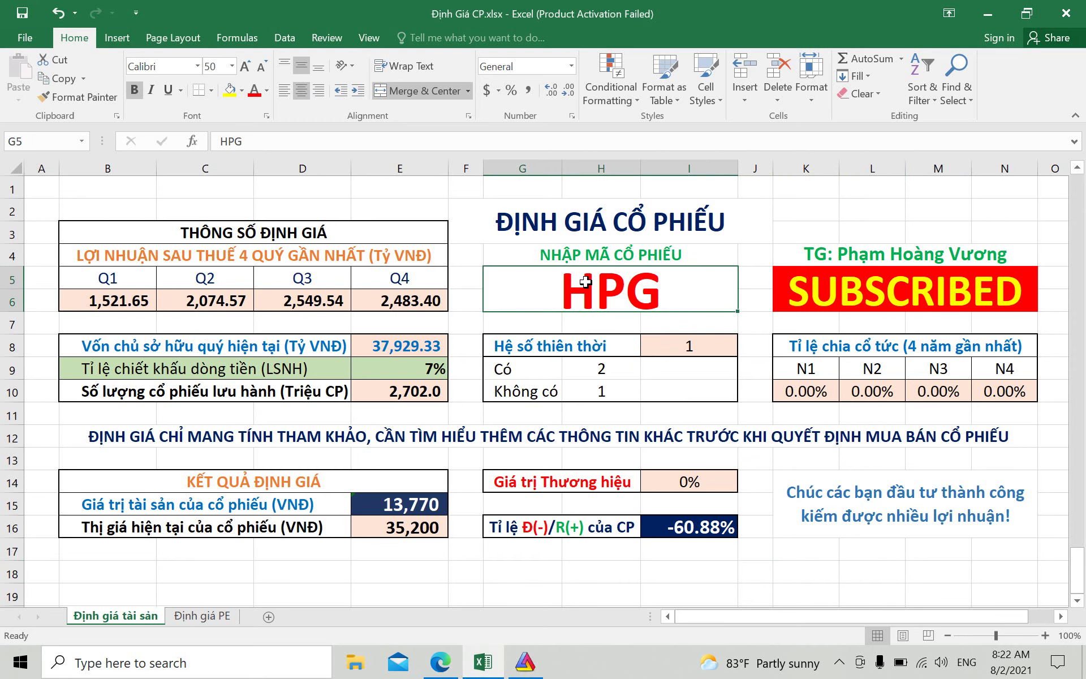
type("SMC")
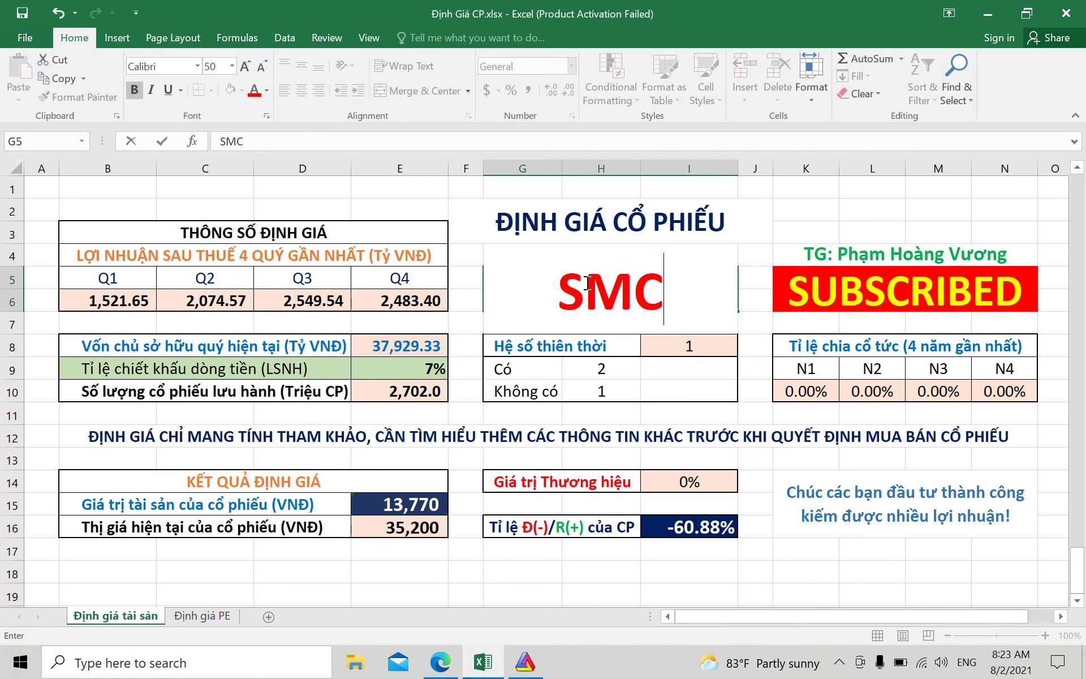
key("Return")
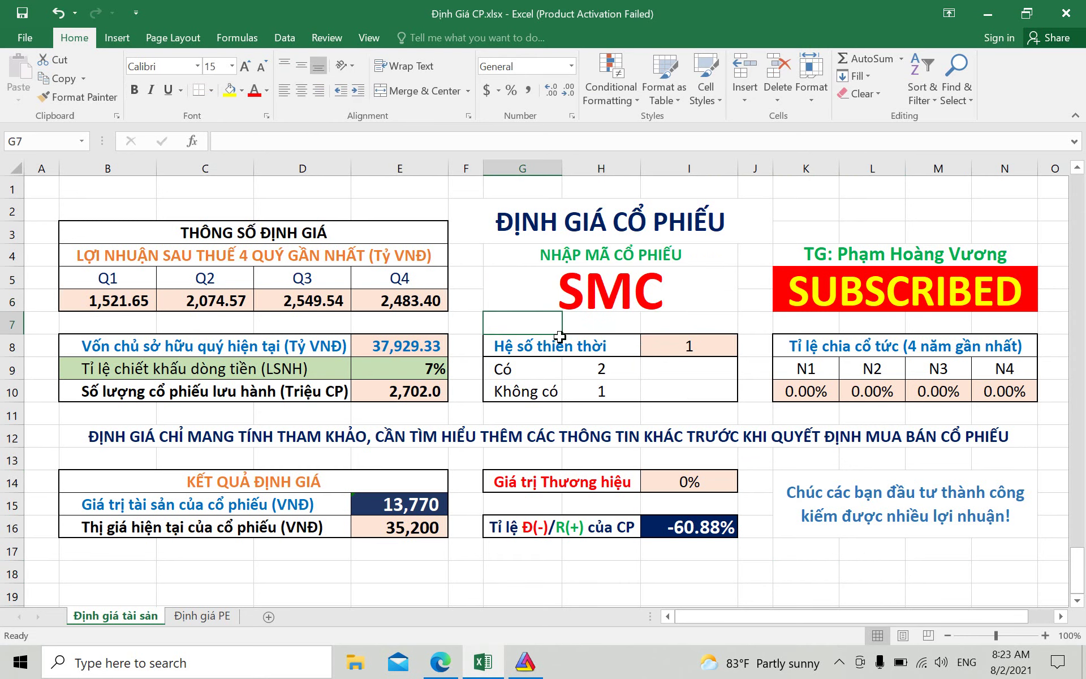
left_click(927, 574)
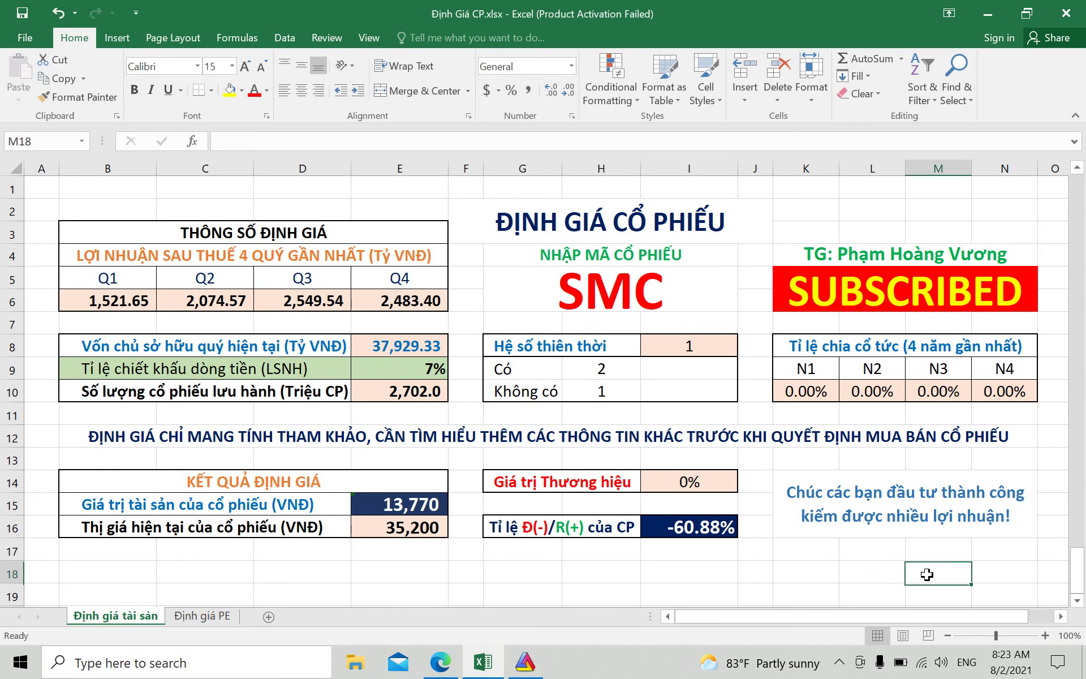
left_click(871, 573)
left_click(957, 571)
left_click(1017, 568)
left_click(957, 571)
left_click(888, 572)
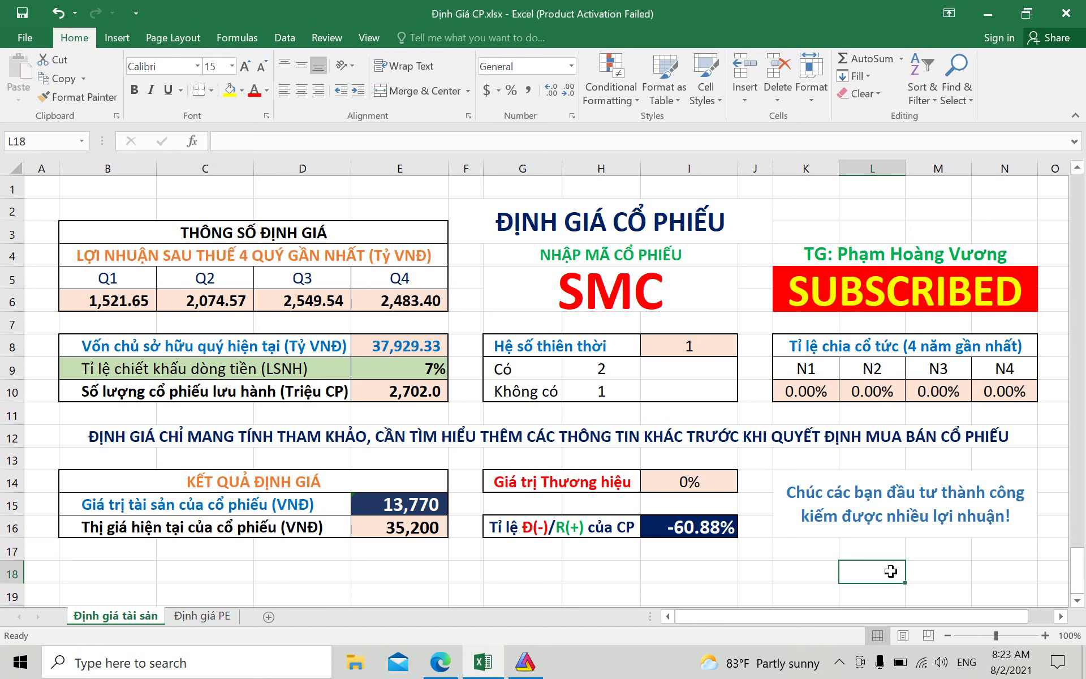
left_click(920, 569)
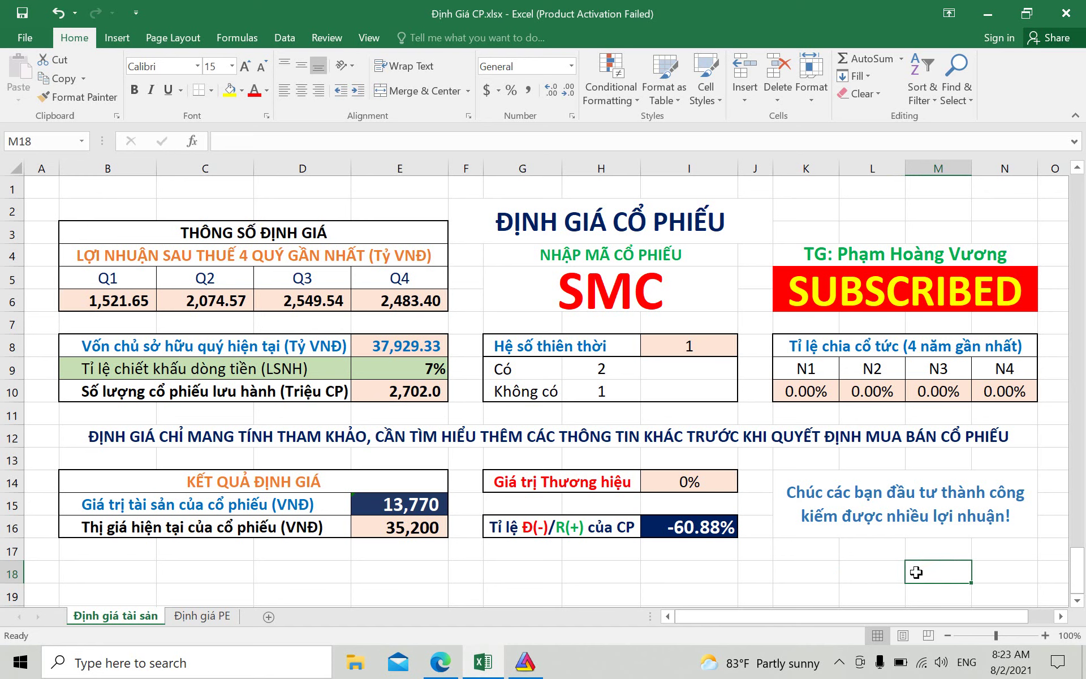
left_click(891, 572)
left_click(953, 569)
left_click(993, 566)
left_click(939, 570)
left_click(876, 575)
left_click(828, 572)
left_click(891, 572)
left_click(928, 571)
left_click(875, 576)
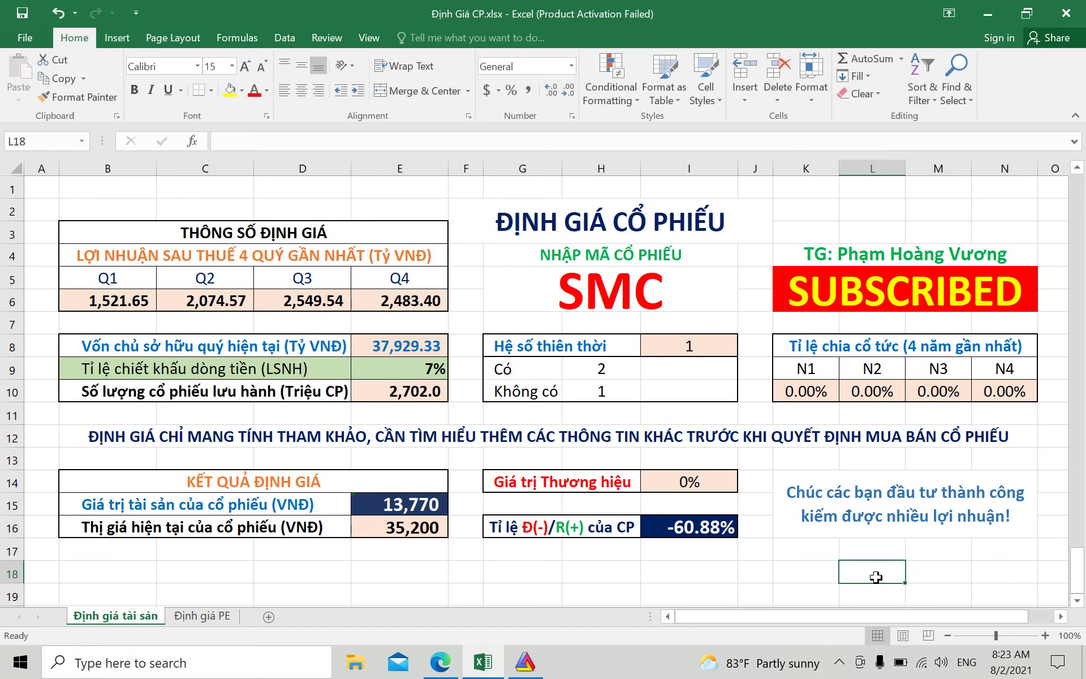
left_click(826, 580)
left_click(891, 571)
left_click(941, 573)
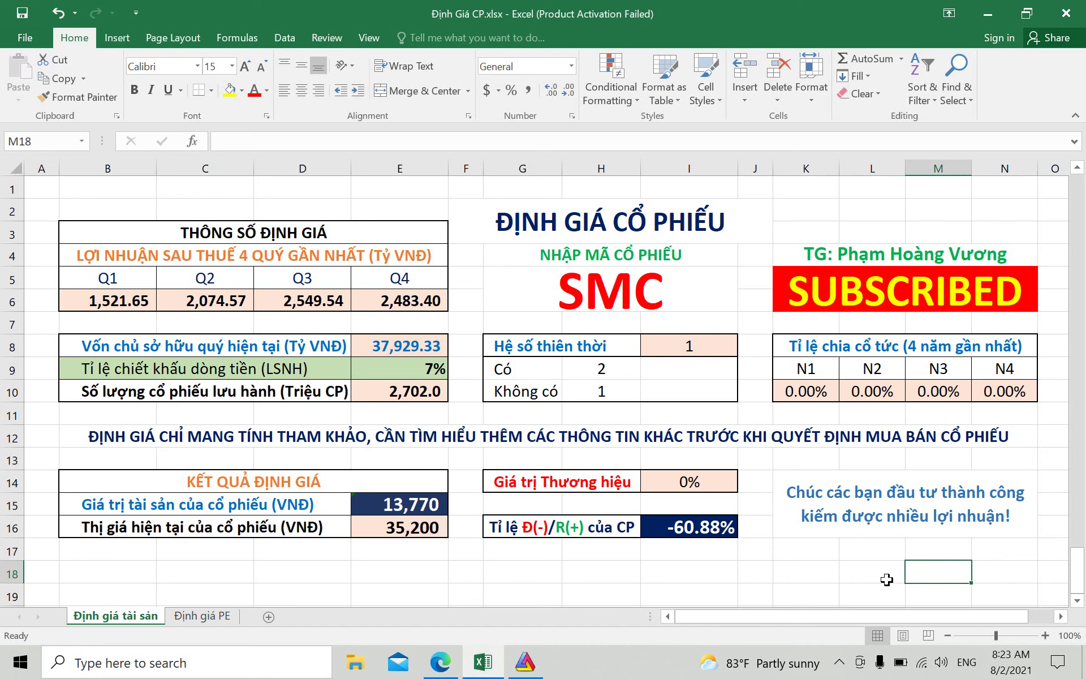
left_click(888, 578)
left_click(927, 577)
Set the stock code under NHẬP MÃ CỔ PHIẾU back to HPG
left_click(550, 311)
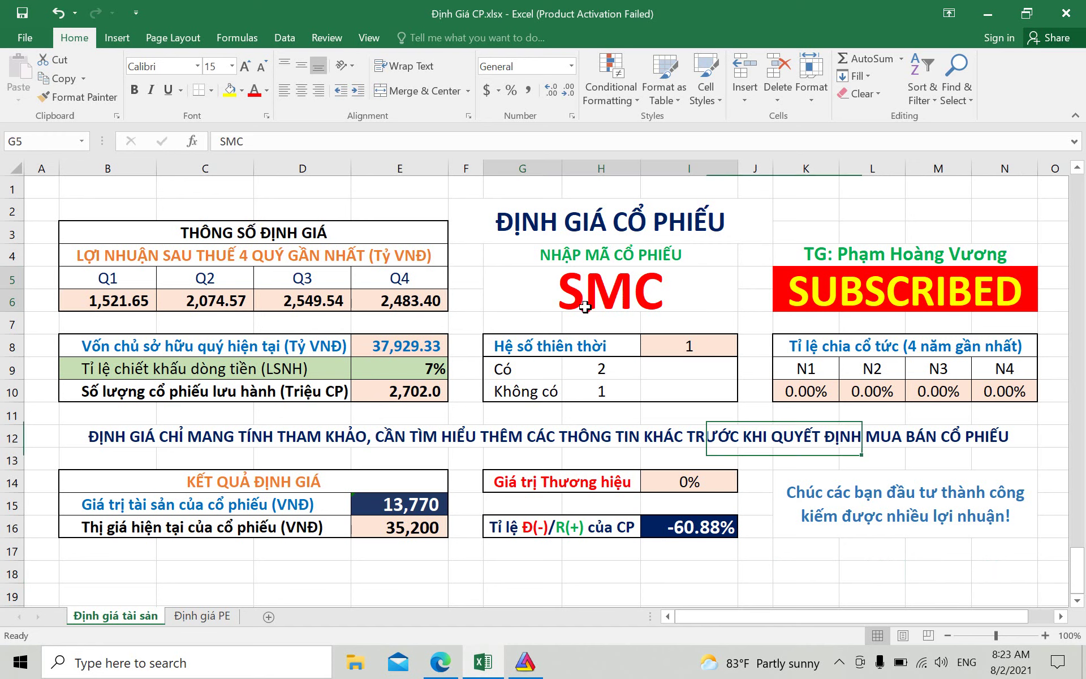
type("HPG")
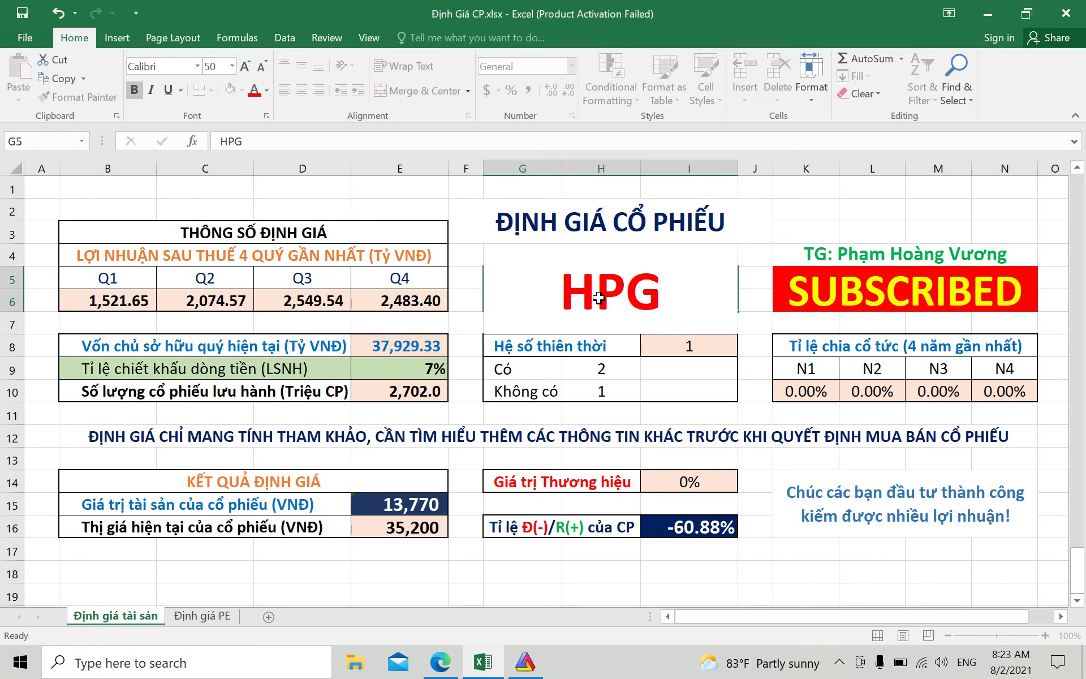
key("Return")
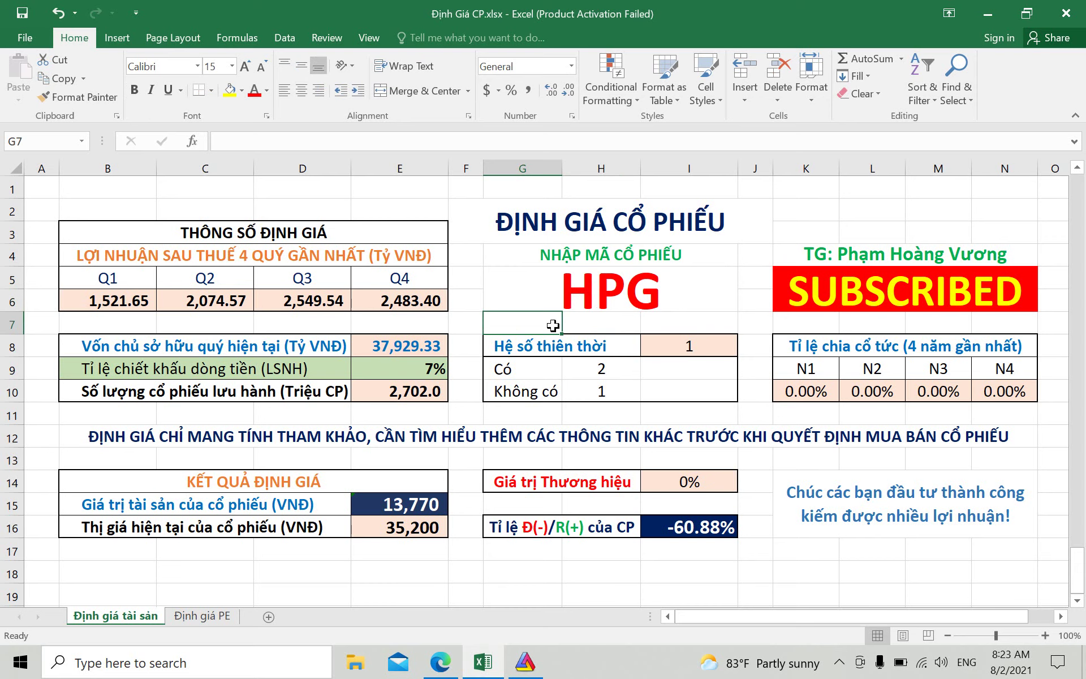